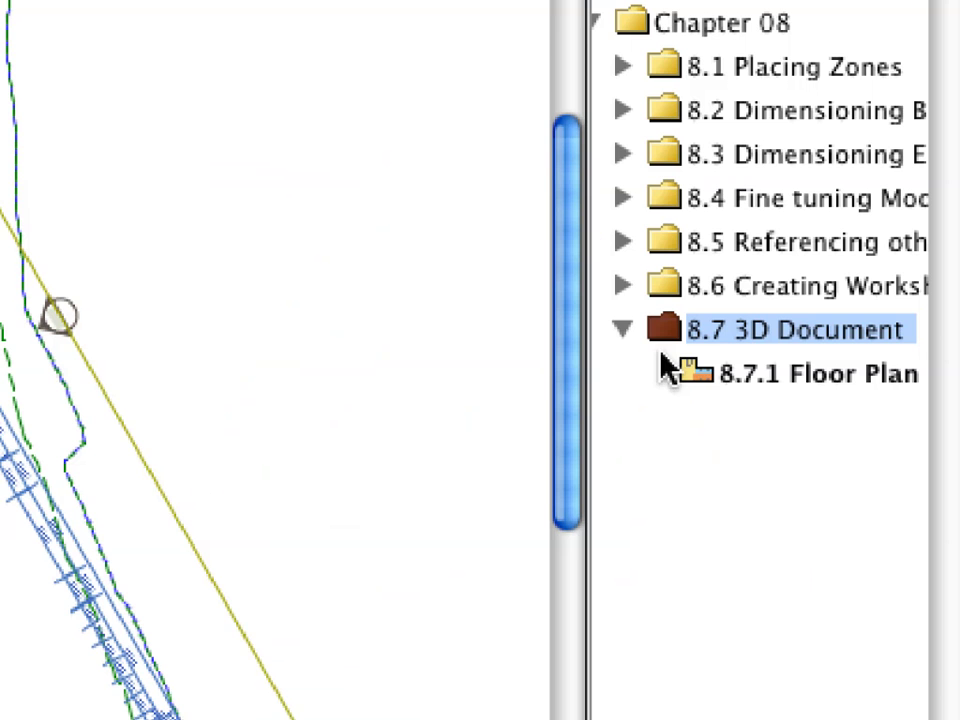
- Open the 8.7.1 Floor Plan view from the 8.7 3D Document folder in the Navigator
{"action": "left_click", "coordinate": [746, 376]}
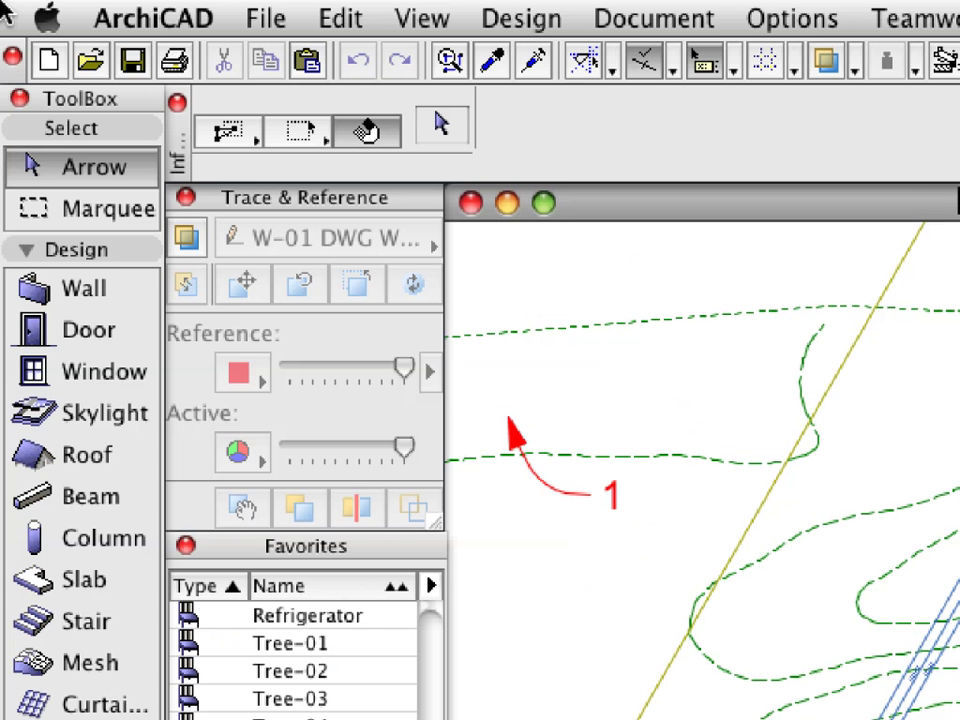
- Draw an All Floors marquee around the house from marked point 1 to point 2
{"action": "left_click", "coordinate": [88, 210]}
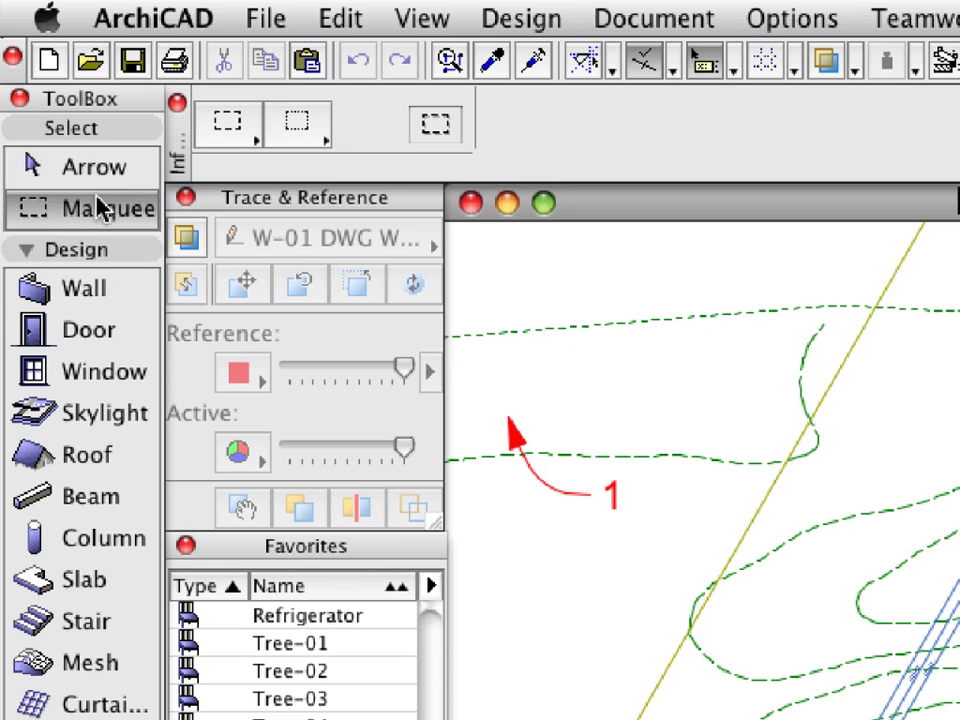
{"action": "left_click", "coordinate": [205, 148]}
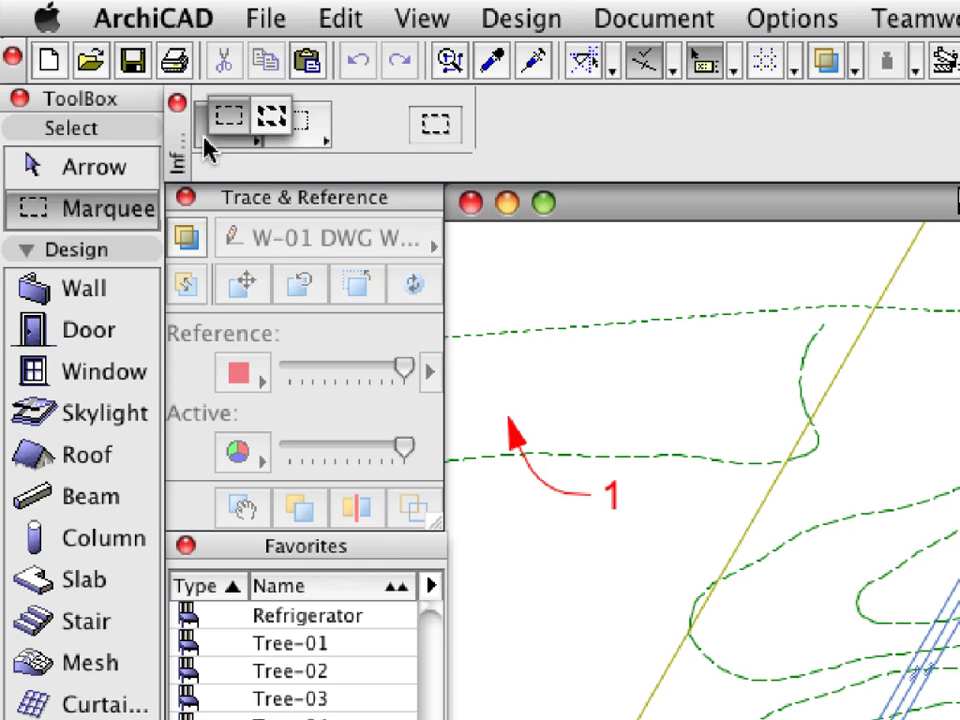
{"action": "left_click", "coordinate": [258, 138]}
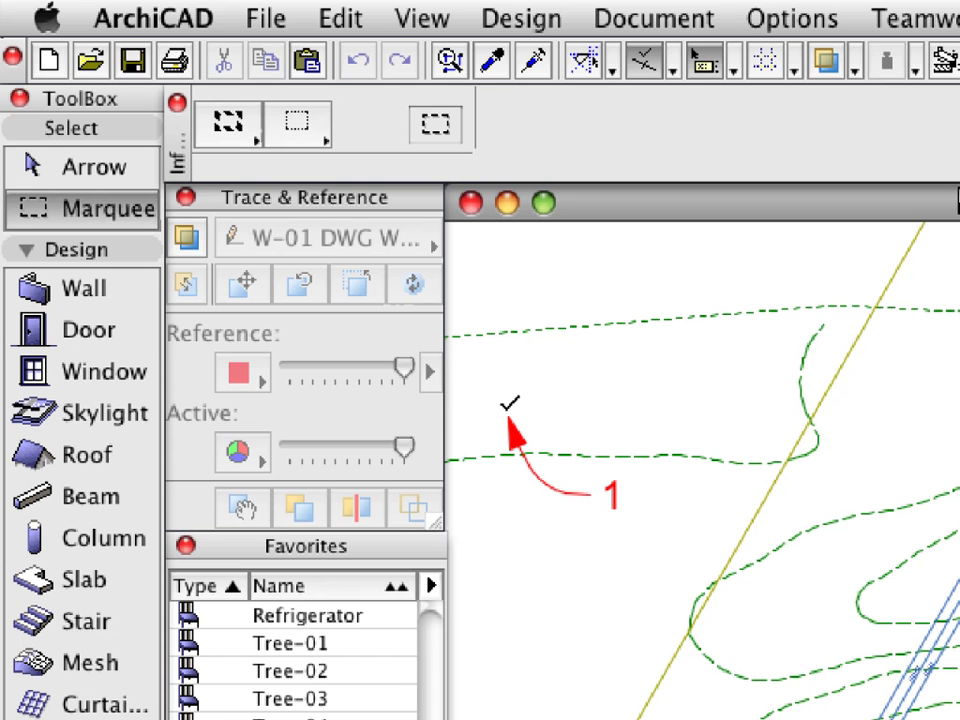
{"action": "left_click", "coordinate": [508, 416]}
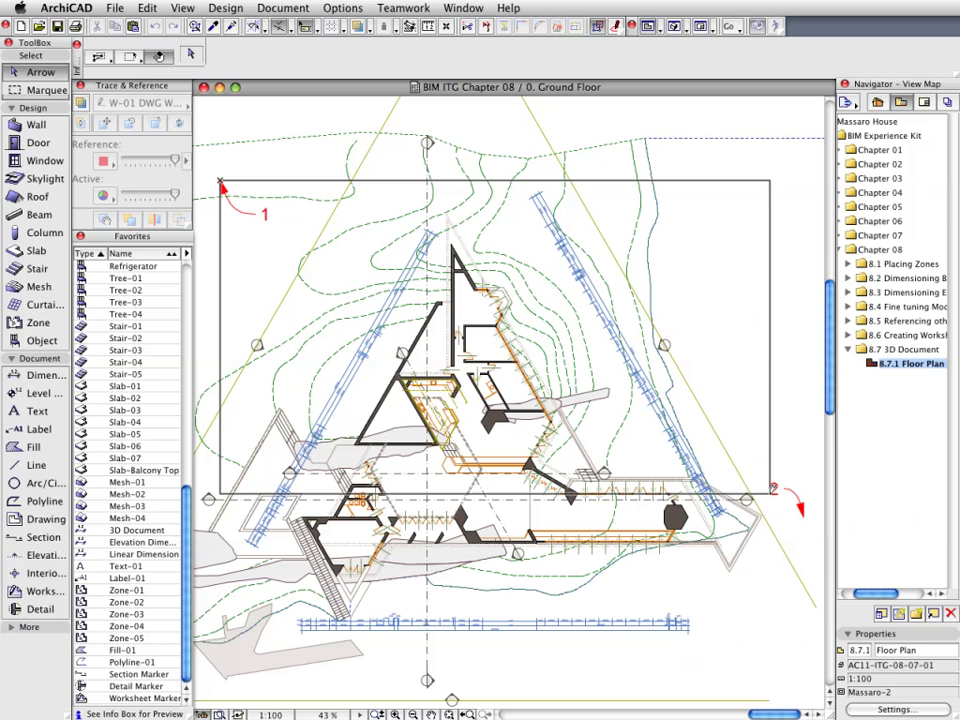
{"action": "left_click", "coordinate": [786, 508]}
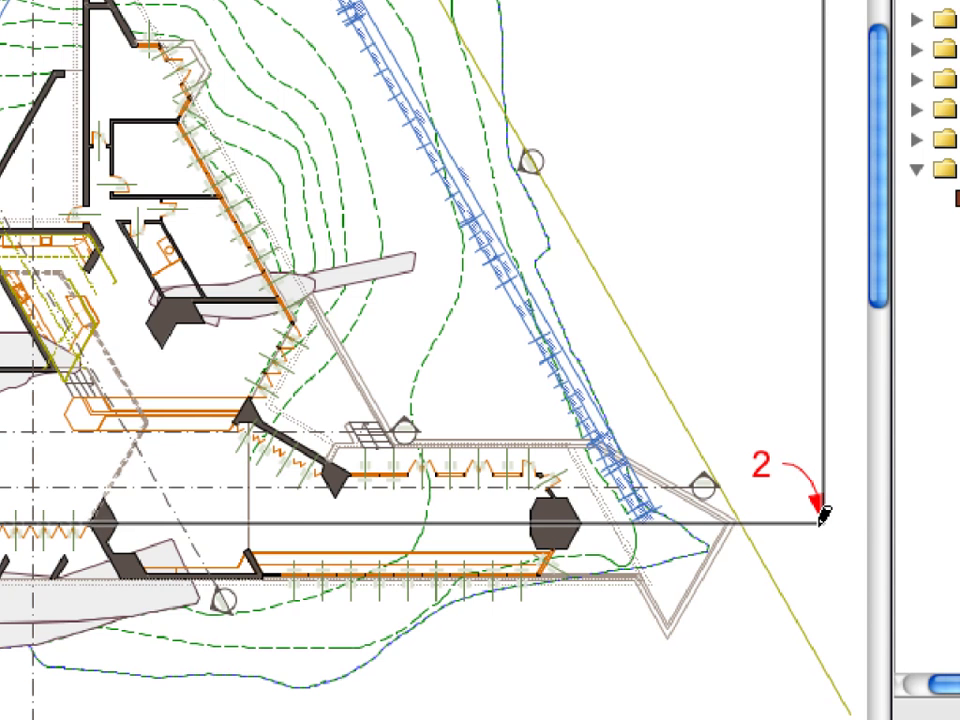
{"action": "right_click", "coordinate": [110, 90]}
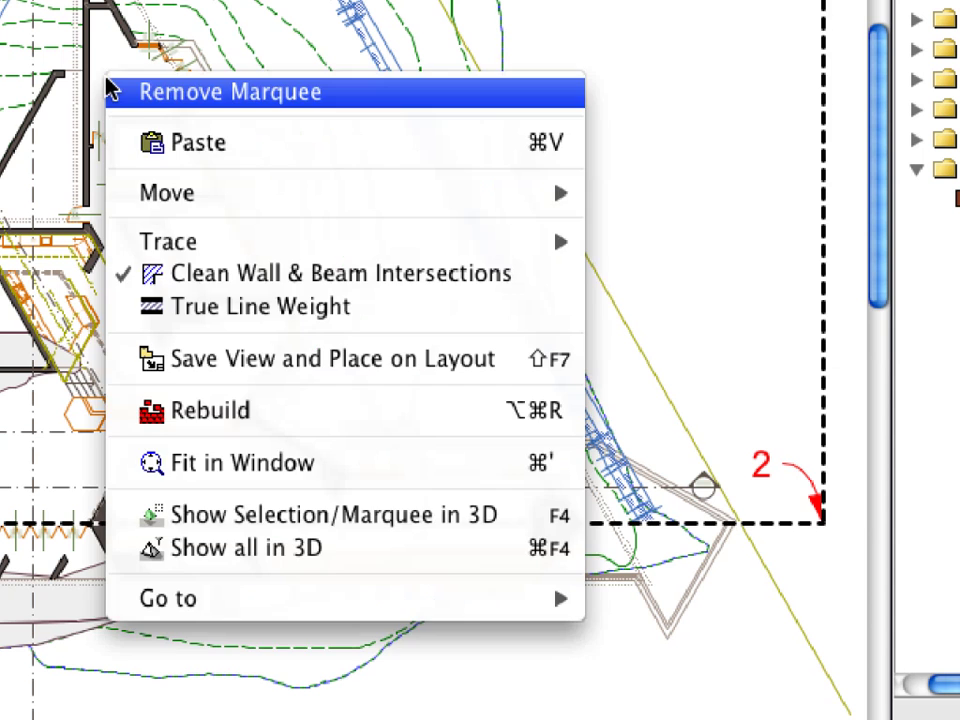
- Show the marquee in 3D and capture it as 3D document 8.7. named '3D Section Document'
{"action": "left_click", "coordinate": [518, 530]}
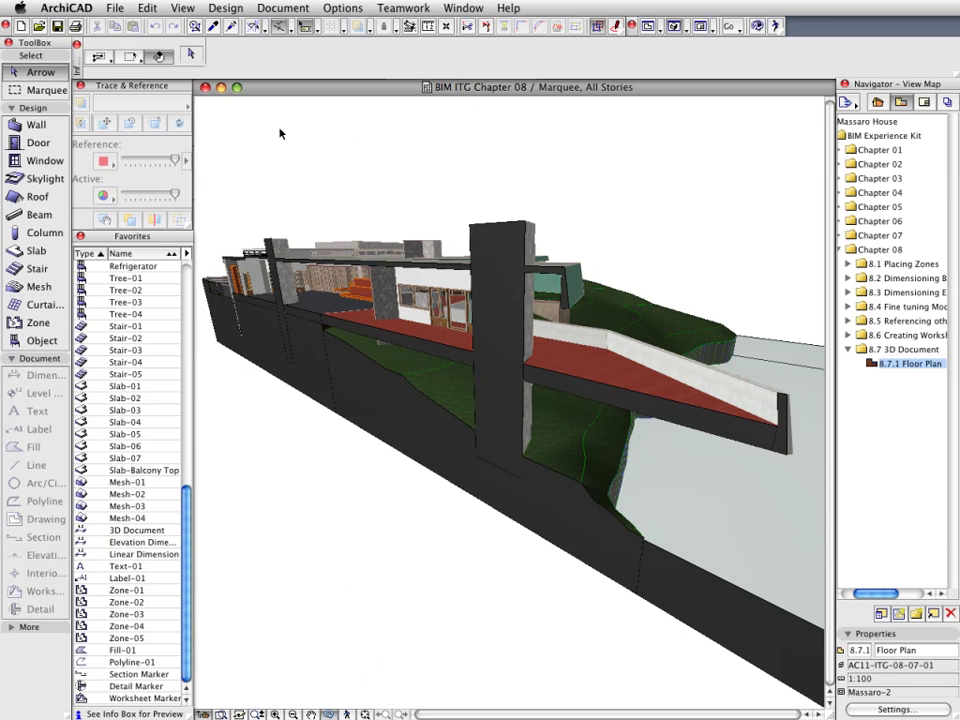
{"action": "right_click", "coordinate": [280, 133]}
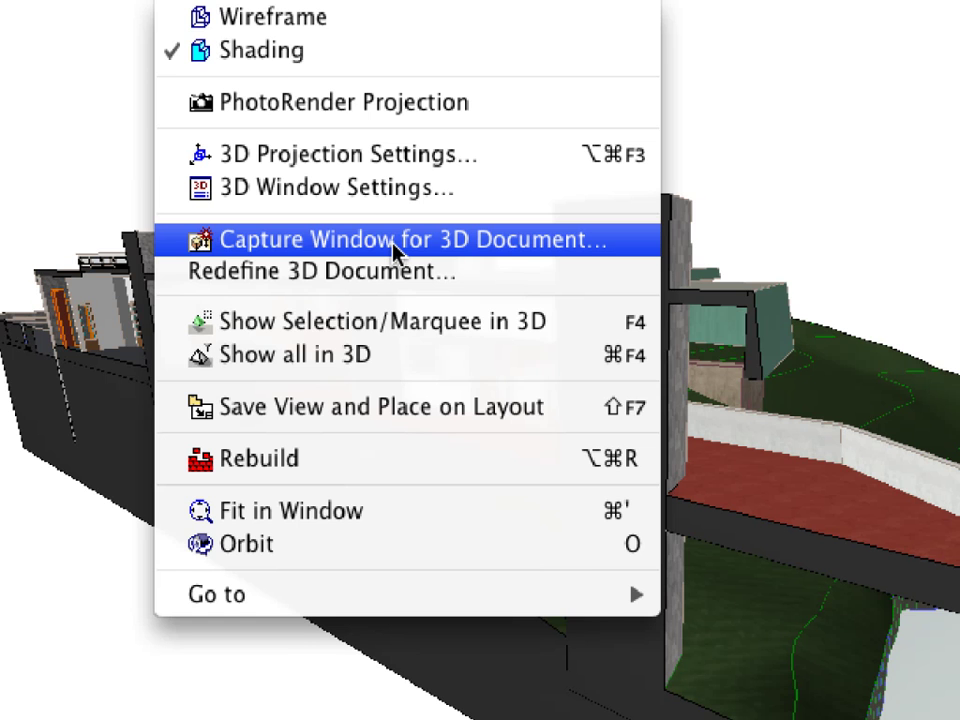
{"action": "left_click", "coordinate": [397, 250]}
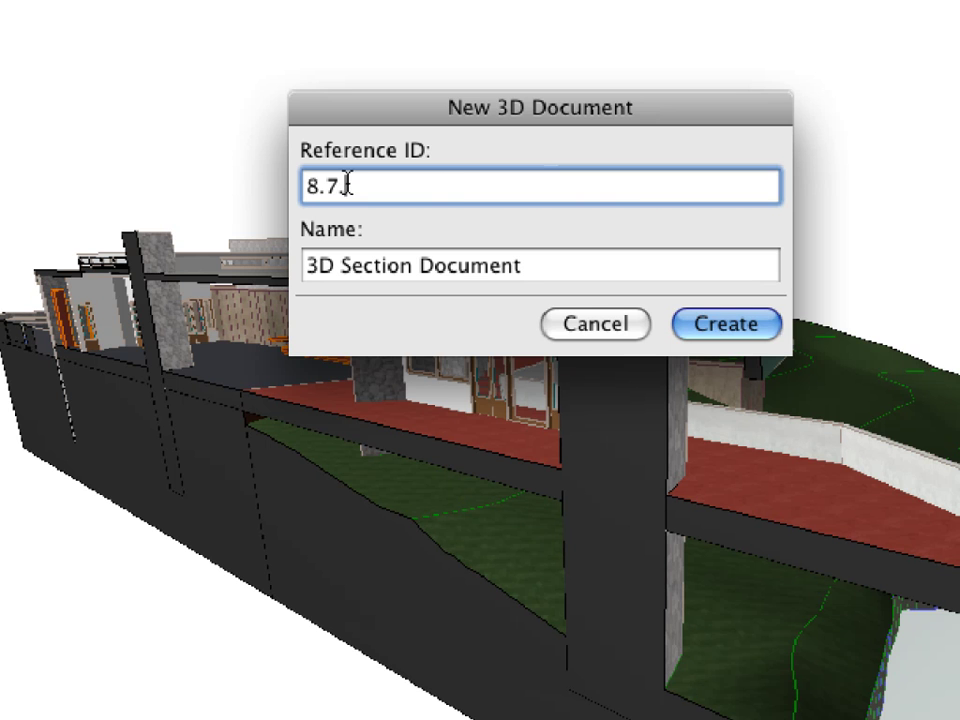
{"action": "left_click_drag", "start_coordinate": [349, 189], "coordinate": [302, 180]}
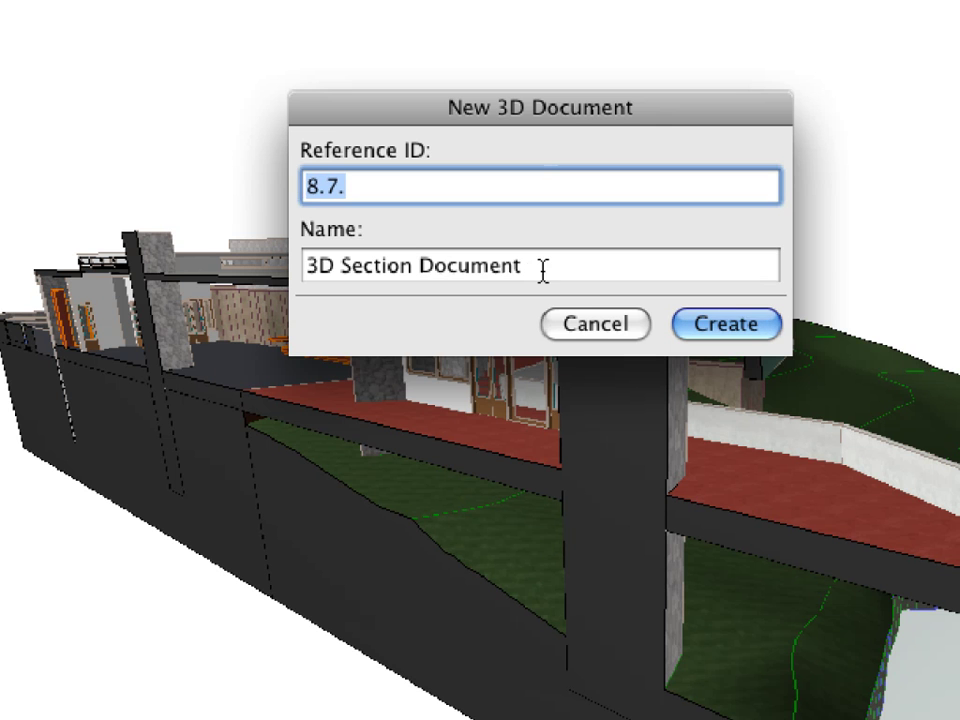
{"action": "left_click_drag", "start_coordinate": [544, 270], "coordinate": [300, 266]}
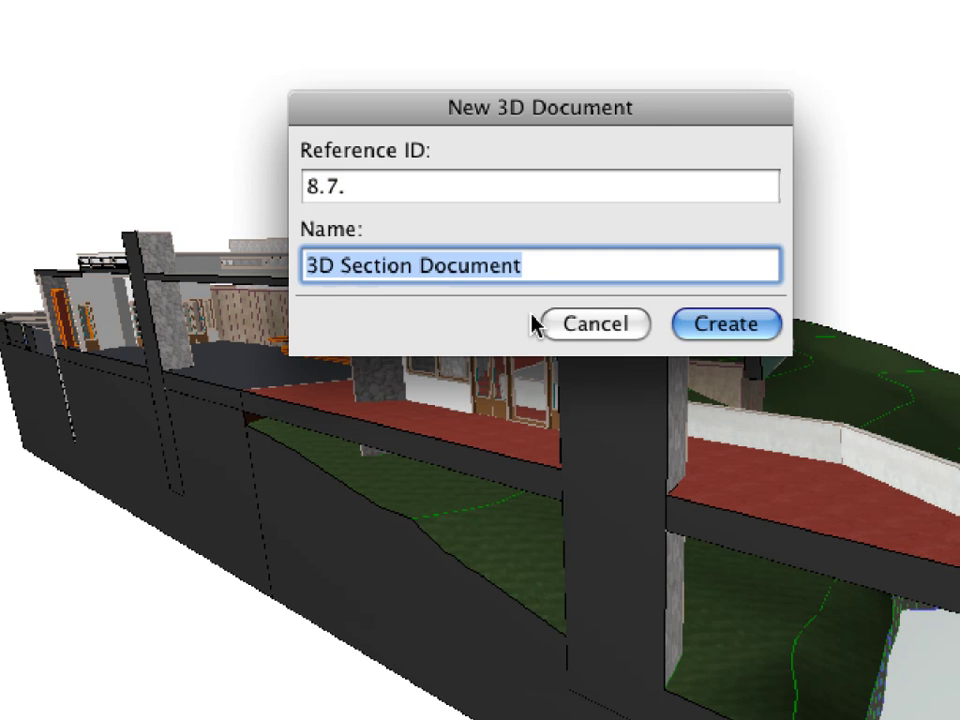
- Create the 8.7. 3D Section Document, hide its grid and pick the Dimension tool
{"action": "left_click", "coordinate": [690, 327]}
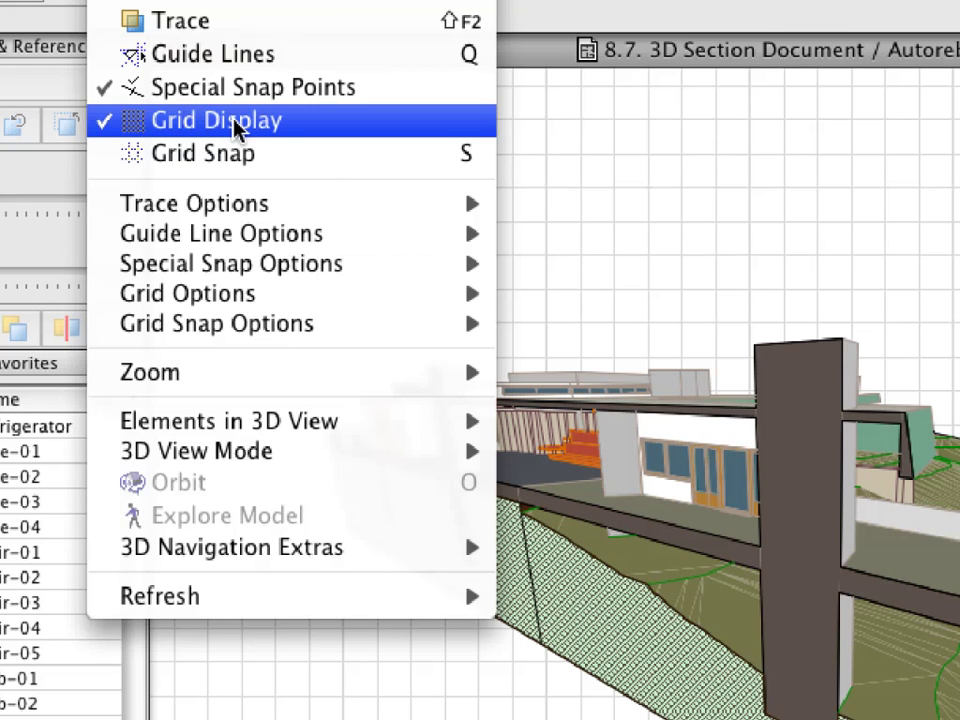
{"action": "left_click", "coordinate": [236, 122]}
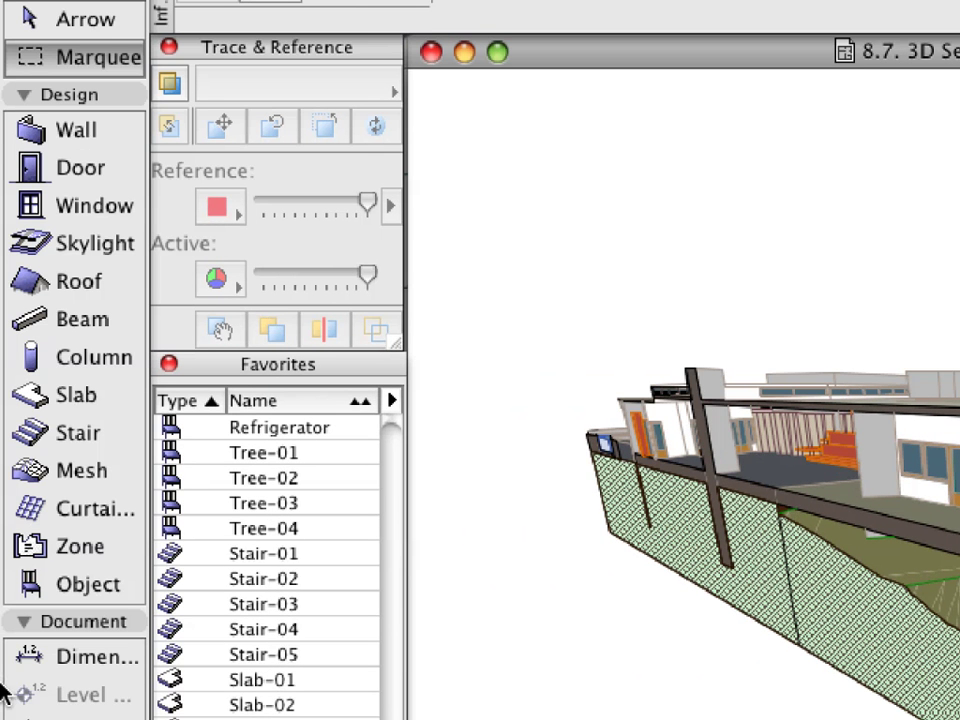
{"action": "left_click", "coordinate": [56, 662]}
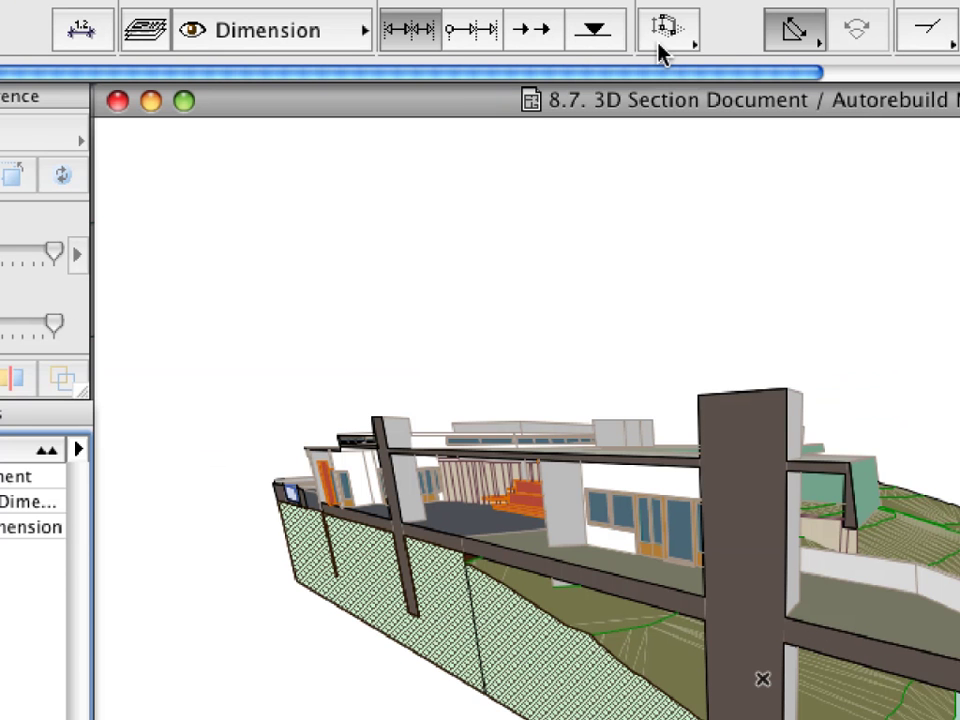
{"action": "left_click", "coordinate": [658, 47]}
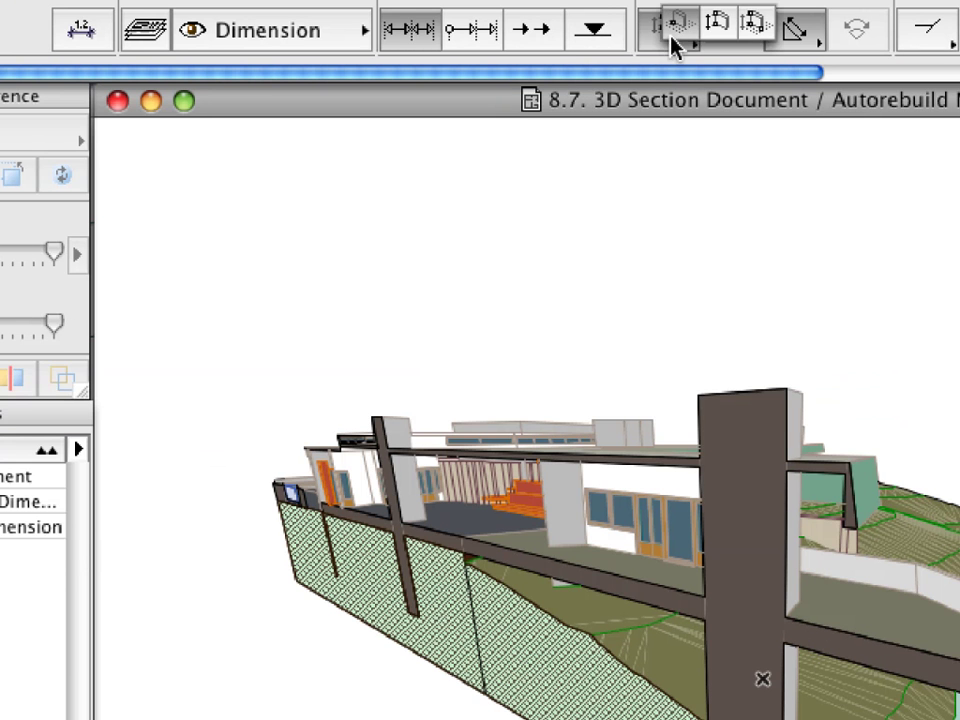
- With the 3D geometry method, pick dimension points on the slab edge, column and ramp end
{"action": "left_click", "coordinate": [758, 38]}
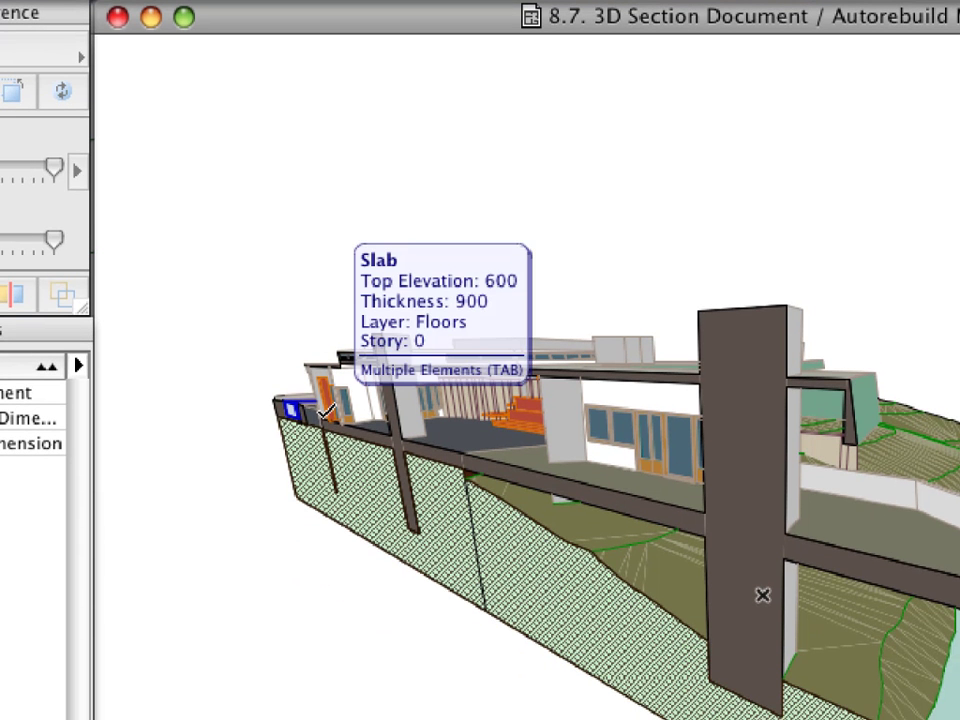
{"action": "left_click", "coordinate": [400, 437]}
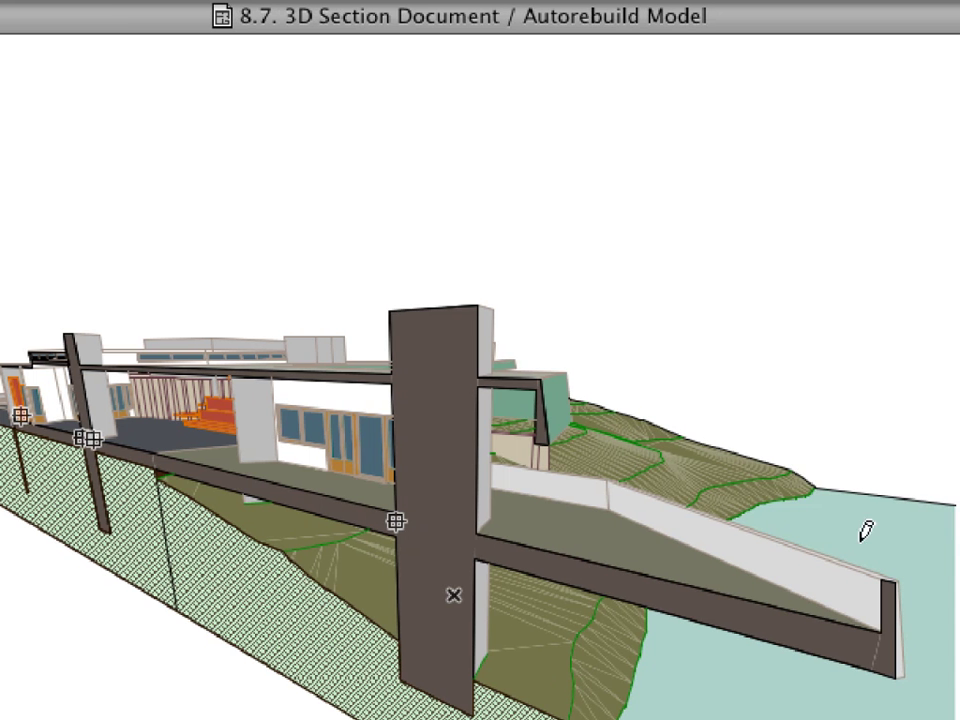
{"action": "left_click", "coordinate": [476, 534]}
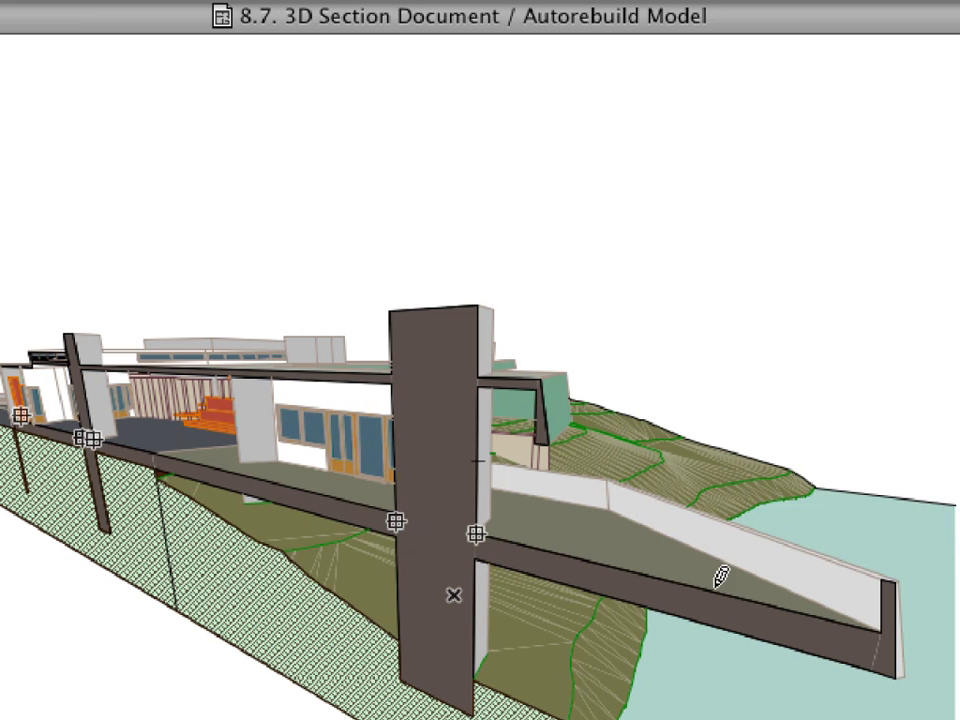
{"action": "left_click", "coordinate": [884, 633]}
{"action": "left_click", "coordinate": [895, 679]}
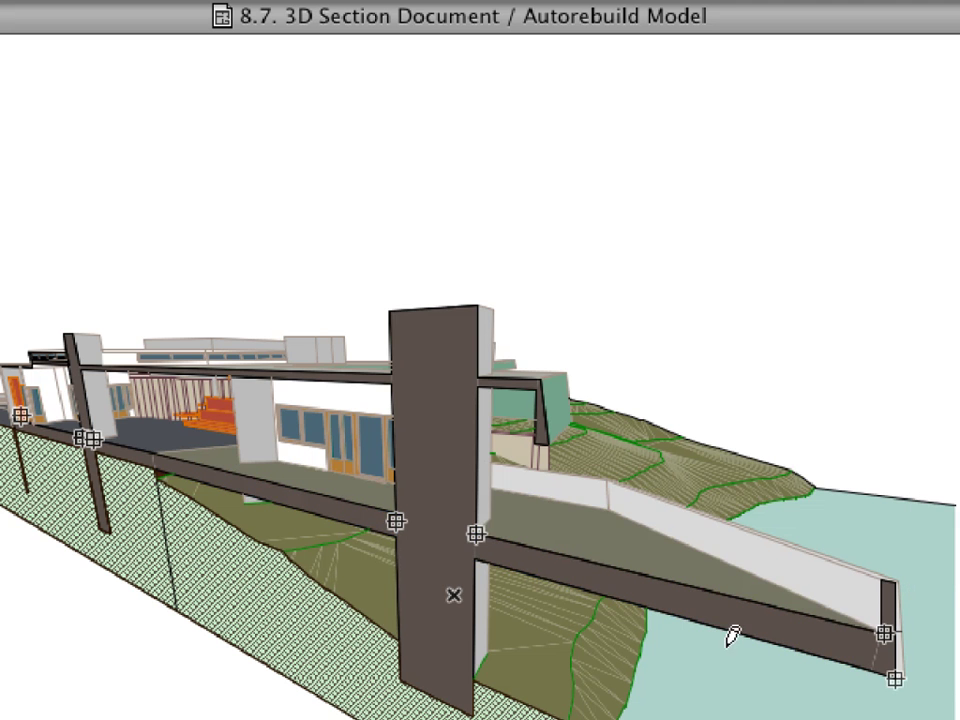
{"action": "right_click", "coordinate": [358, 168]}
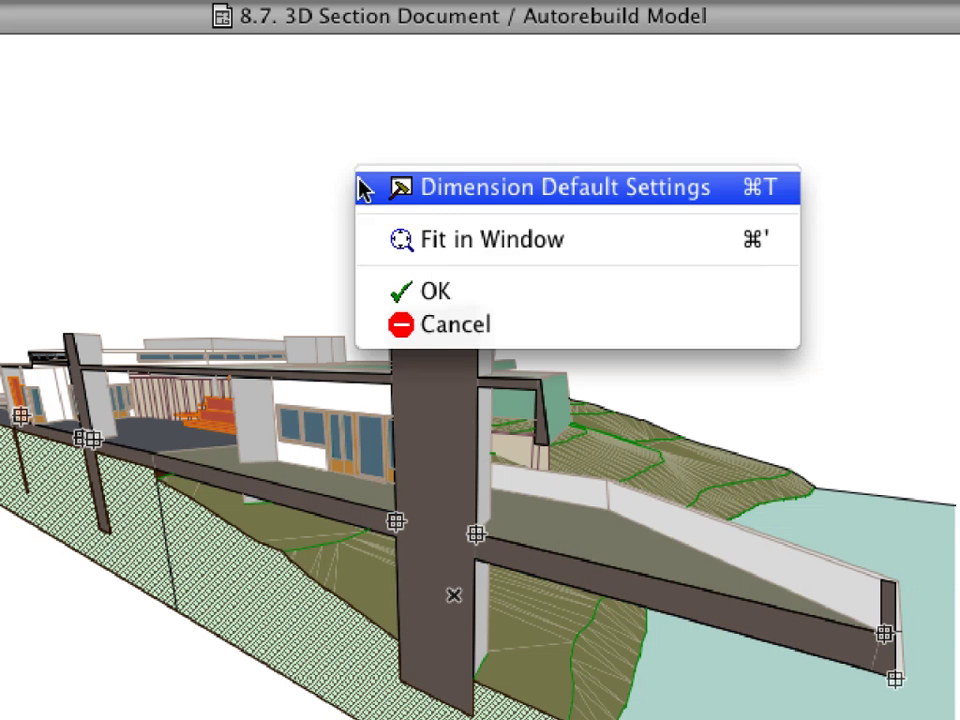
{"action": "left_click", "coordinate": [479, 293]}
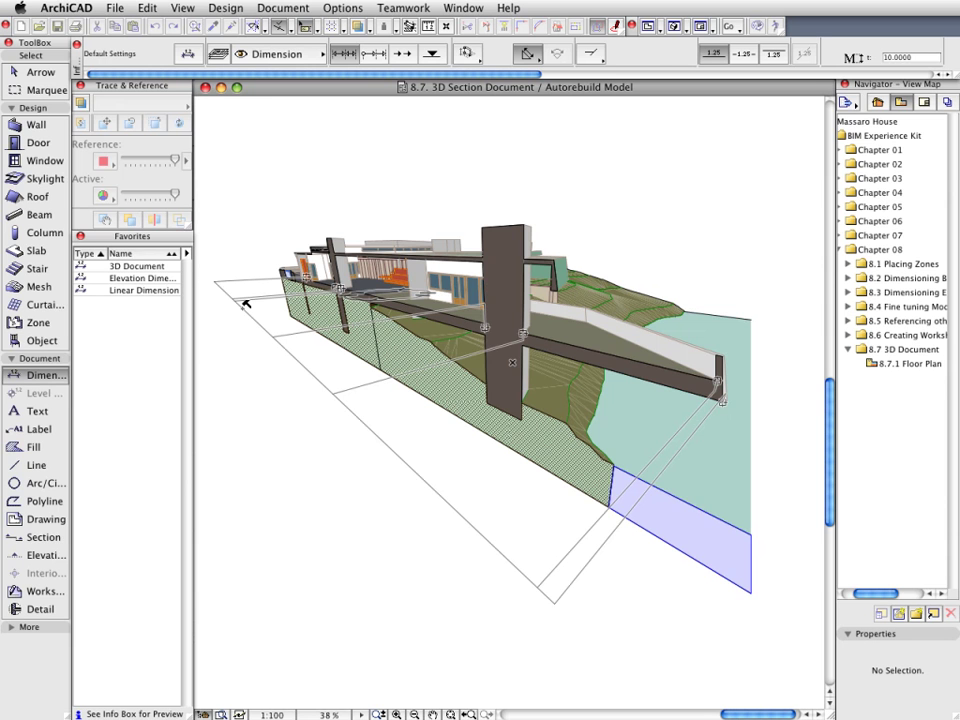
- Place the first 3D dimension chain in its plane
{"action": "left_click", "coordinate": [245, 304]}
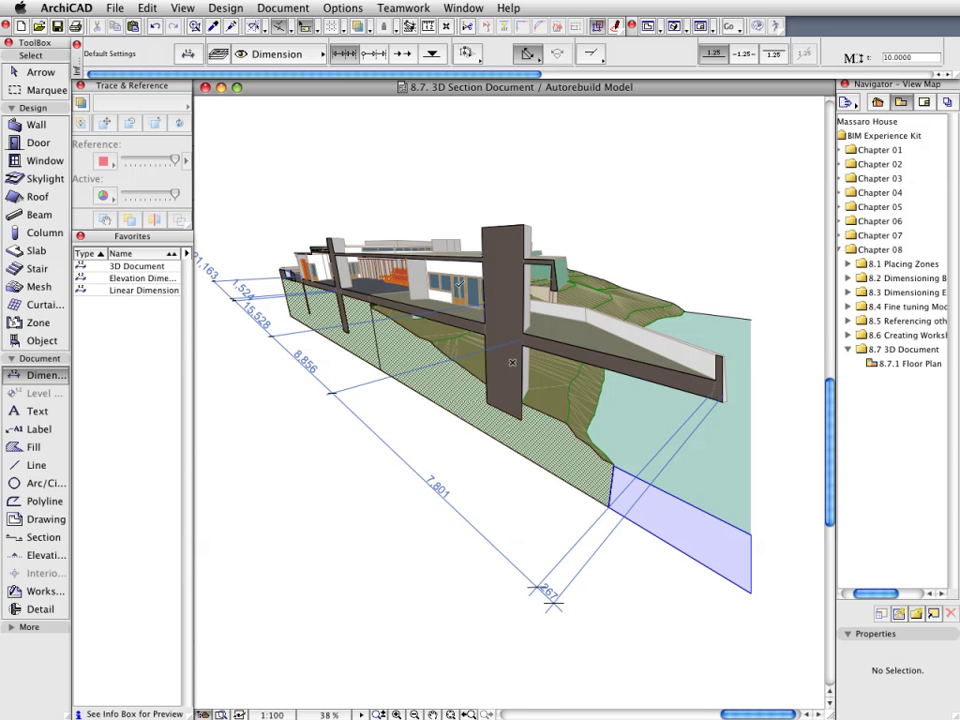
{"action": "scroll", "coordinate": [411, 212], "scroll_direction": "up", "scroll_amount": 2}
{"action": "scroll", "coordinate": [420, 265], "scroll_direction": "up", "scroll_amount": 3}
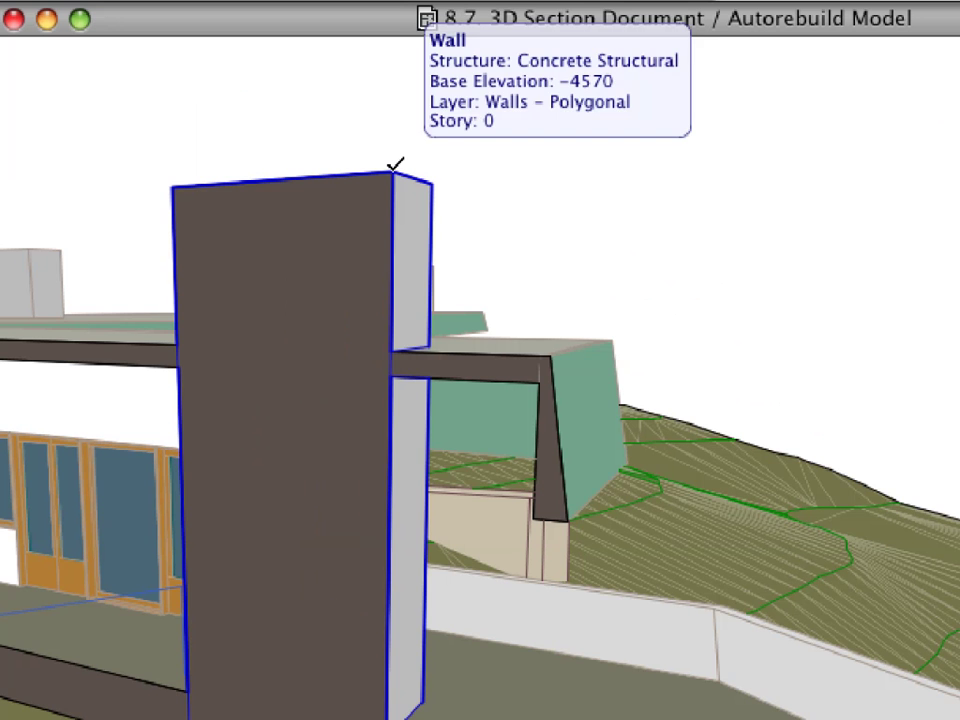
- Add a vertical chain down the wall reading 1,330, 200, 3,050, 584 and 3,016
{"action": "left_click", "coordinate": [393, 172]}
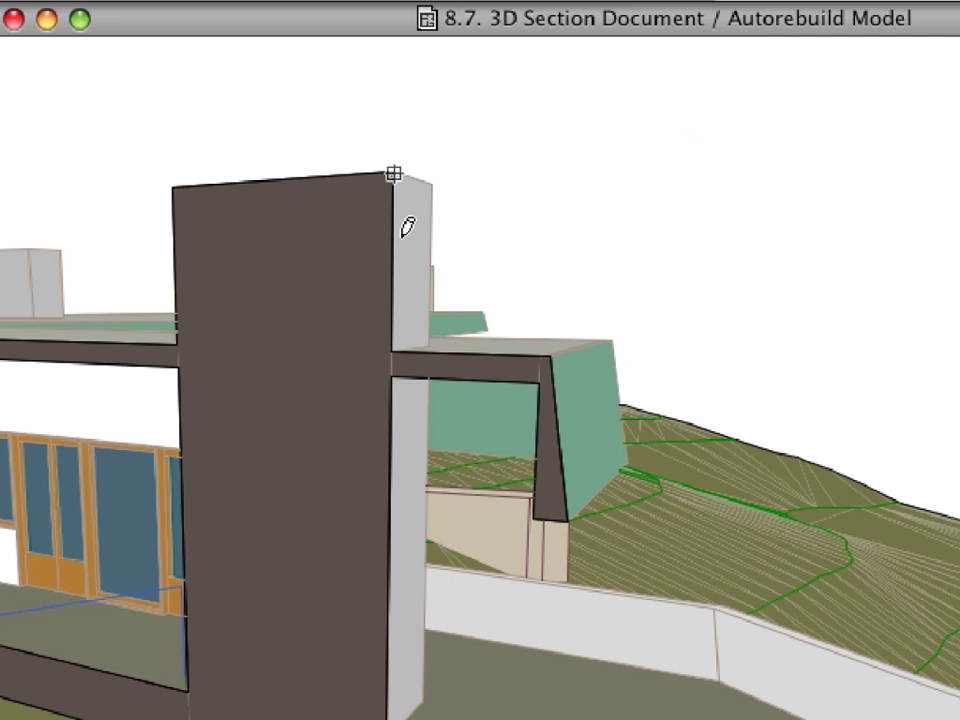
{"action": "left_click", "coordinate": [393, 352]}
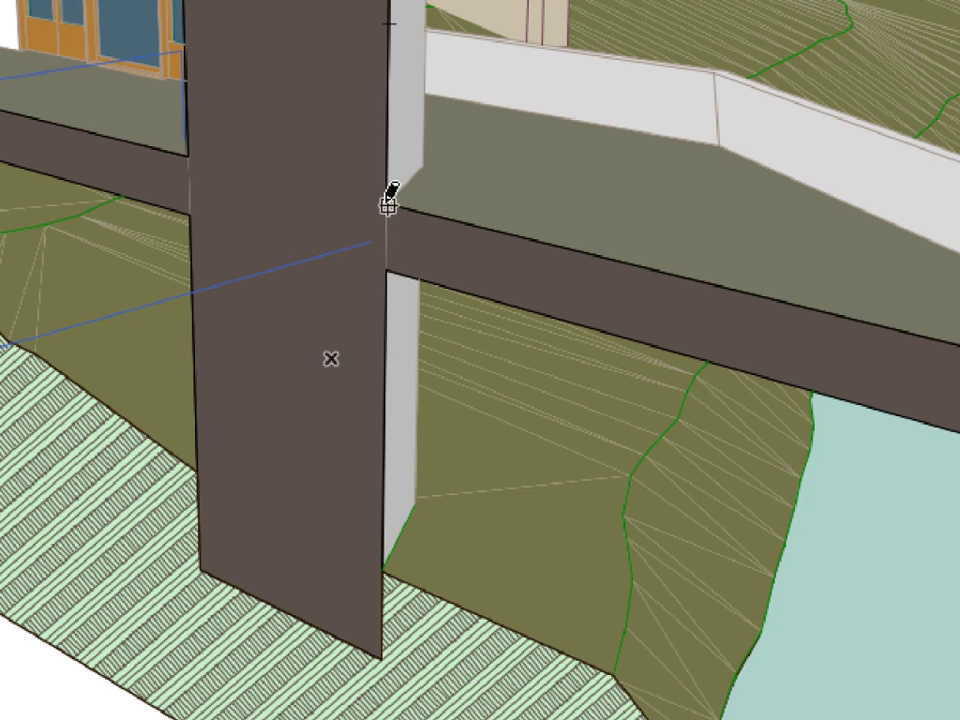
{"action": "left_click", "coordinate": [386, 268]}
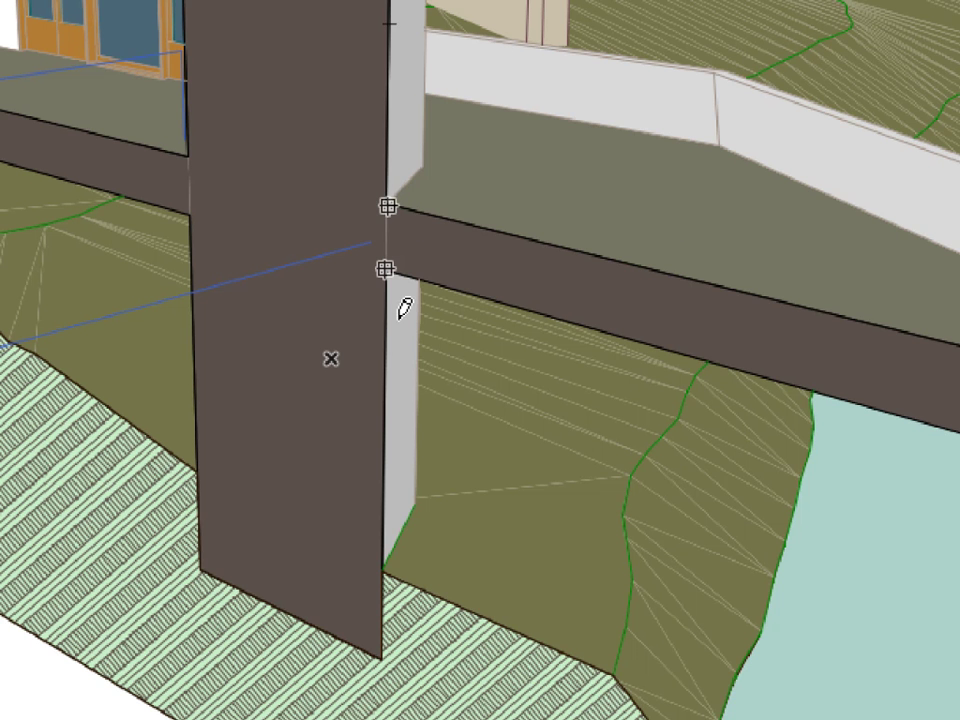
{"action": "left_click", "coordinate": [384, 570]}
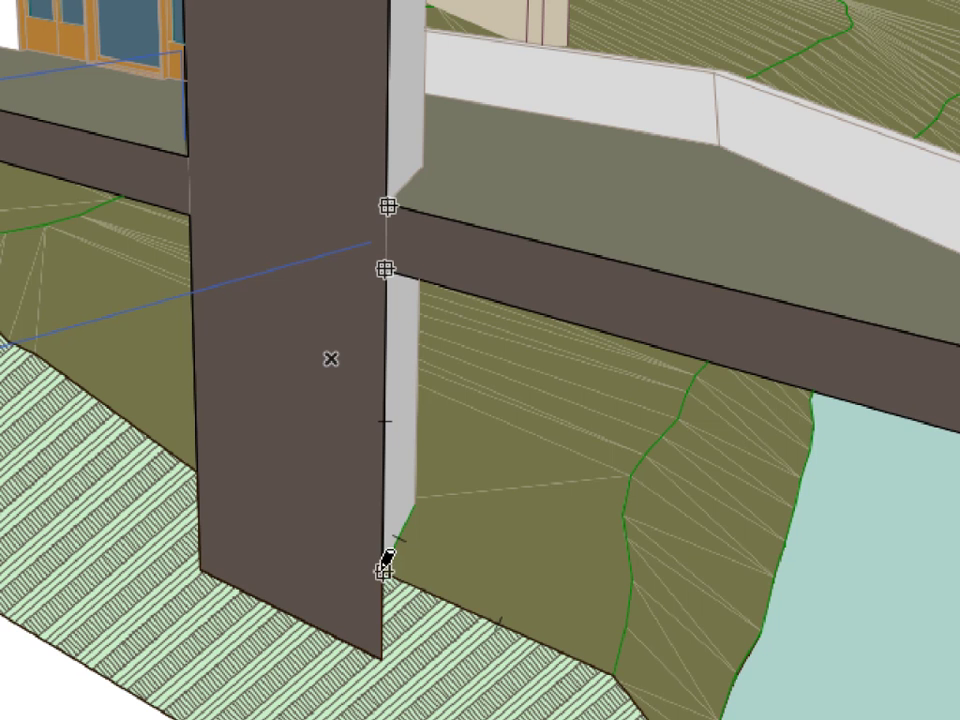
{"action": "right_click", "coordinate": [509, 184]}
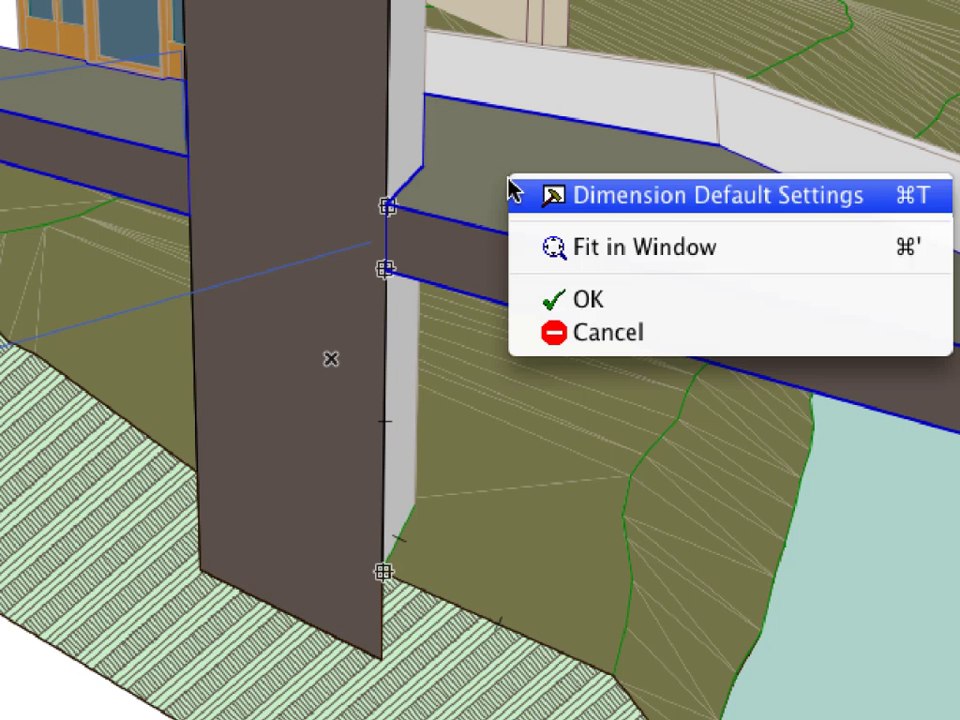
{"action": "left_click", "coordinate": [528, 298]}
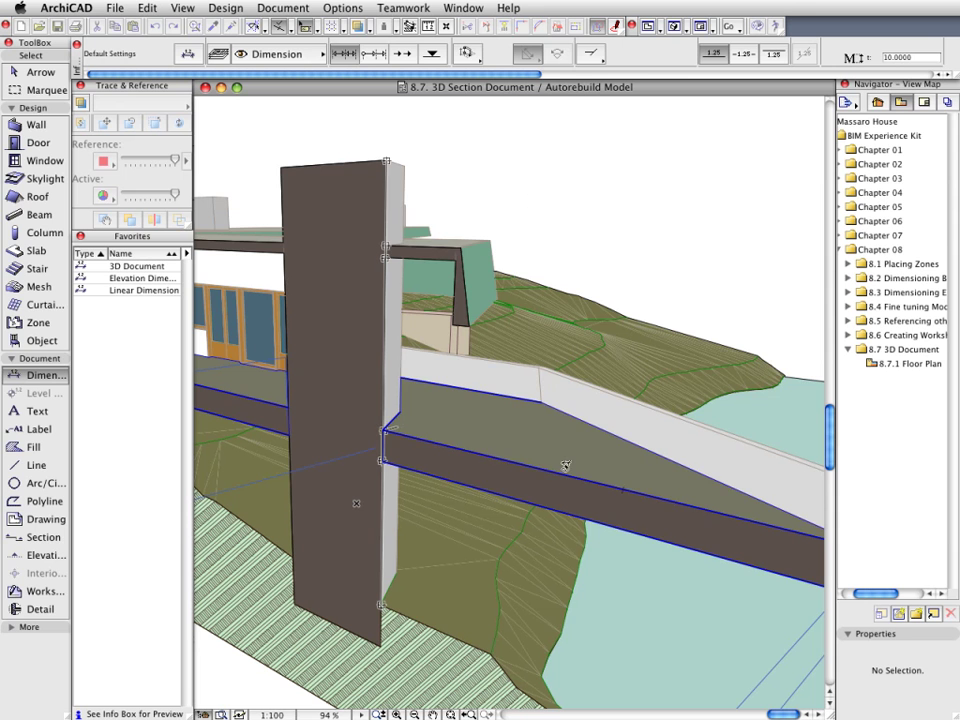
{"action": "left_click", "coordinate": [615, 489]}
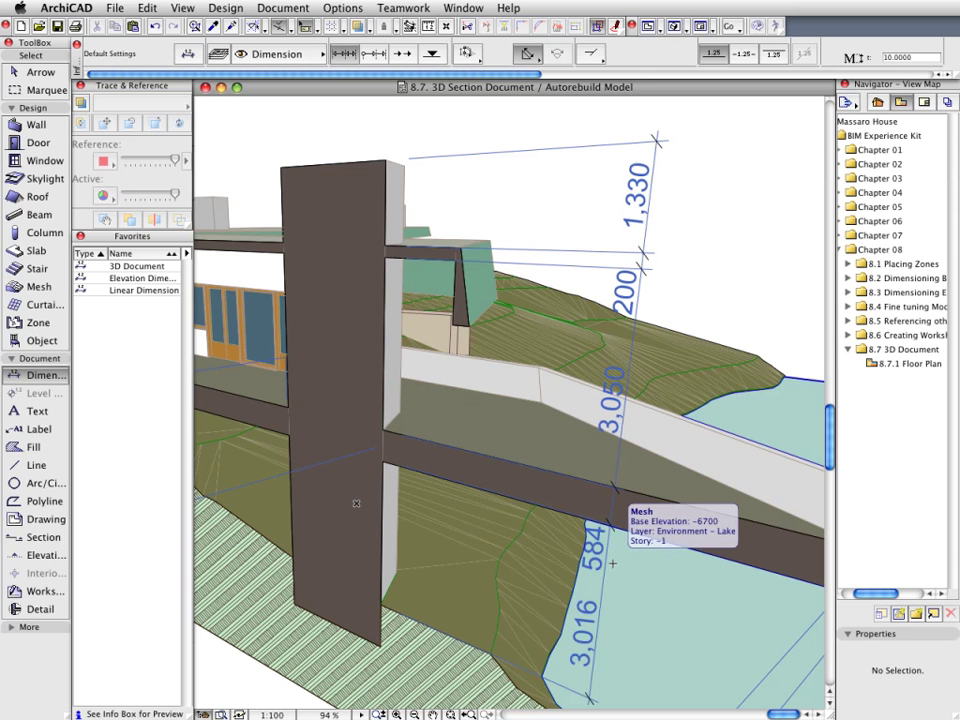
{"action": "scroll", "coordinate": [461, 425], "scroll_direction": "down", "scroll_amount": 10}
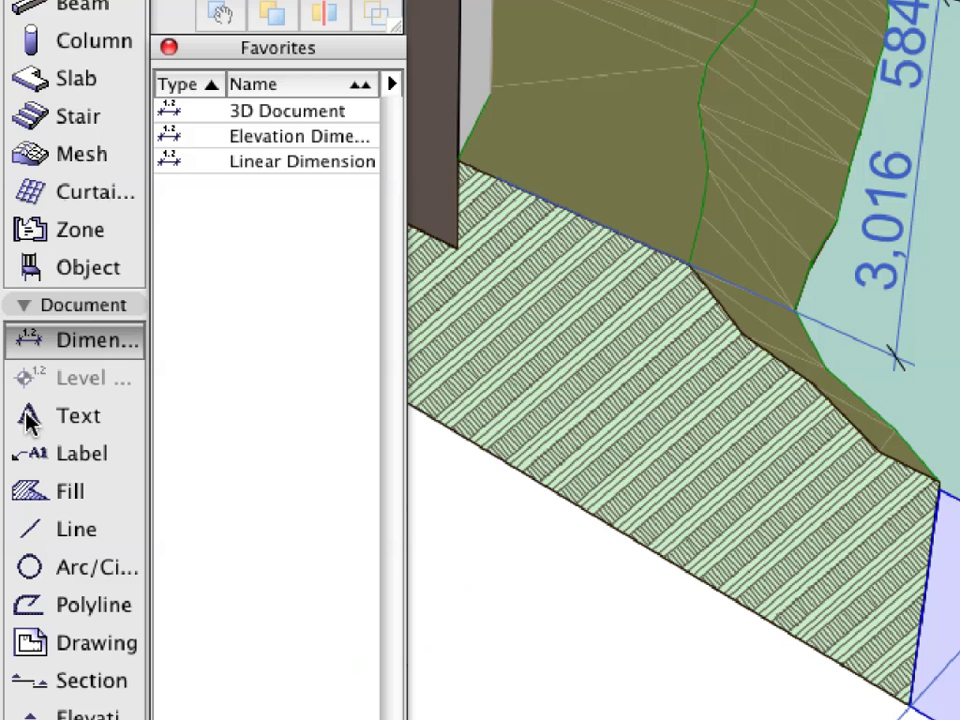
- Write 'Lake Mahopac' over the lake using the Text-01 favorite
{"action": "left_click", "coordinate": [15, 411]}
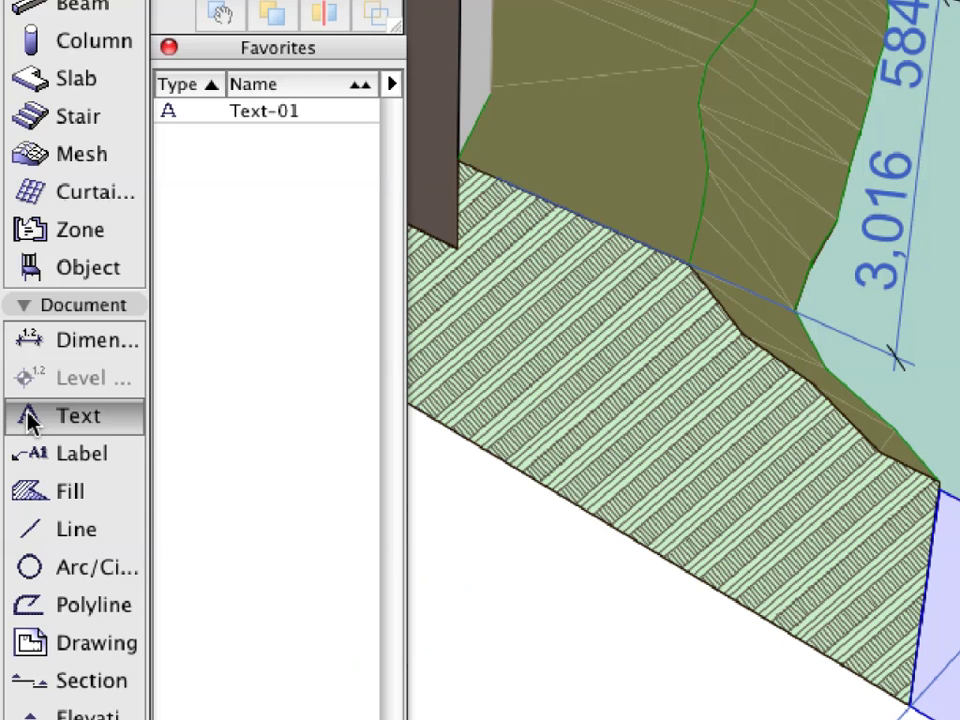
{"action": "left_click", "coordinate": [275, 112]}
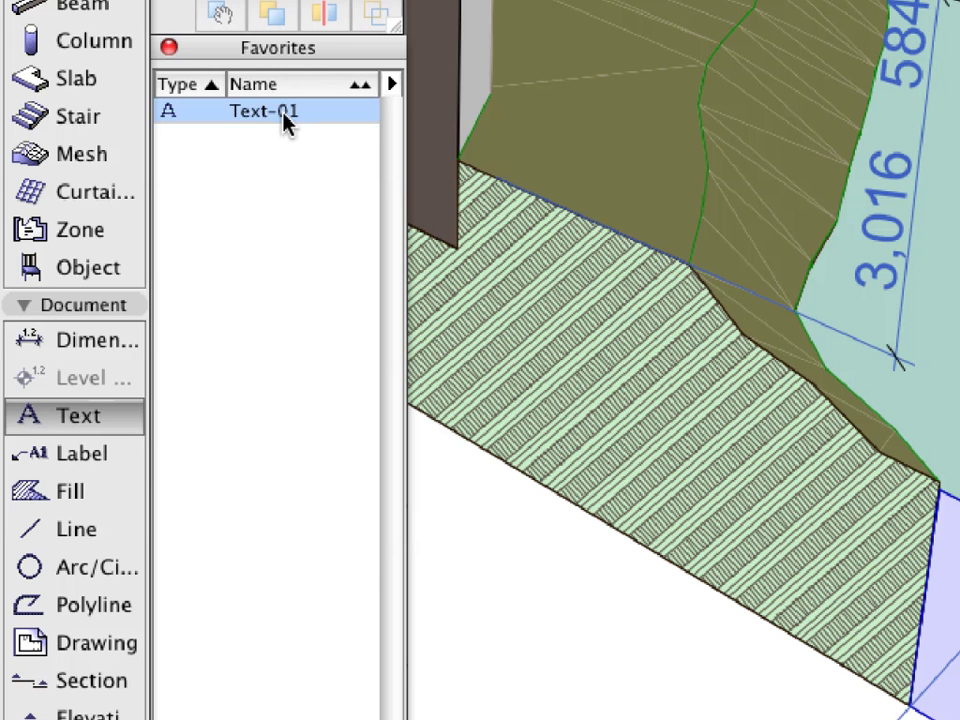
{"action": "left_click", "coordinate": [279, 137]}
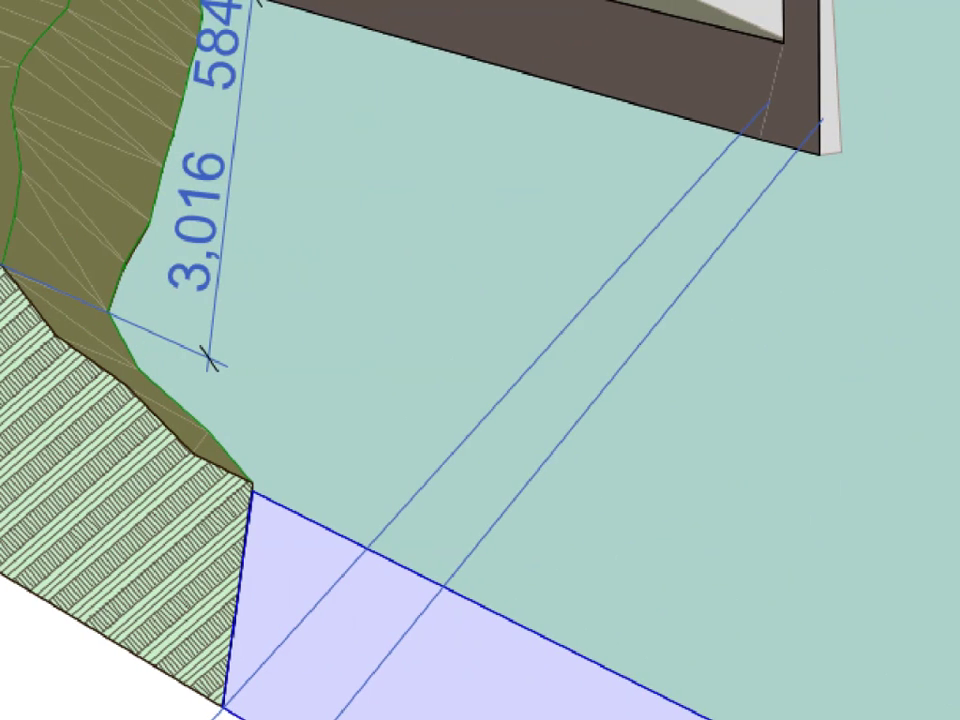
{"action": "left_click", "coordinate": [276, 246]}
{"action": "left_click", "coordinate": [858, 386]}
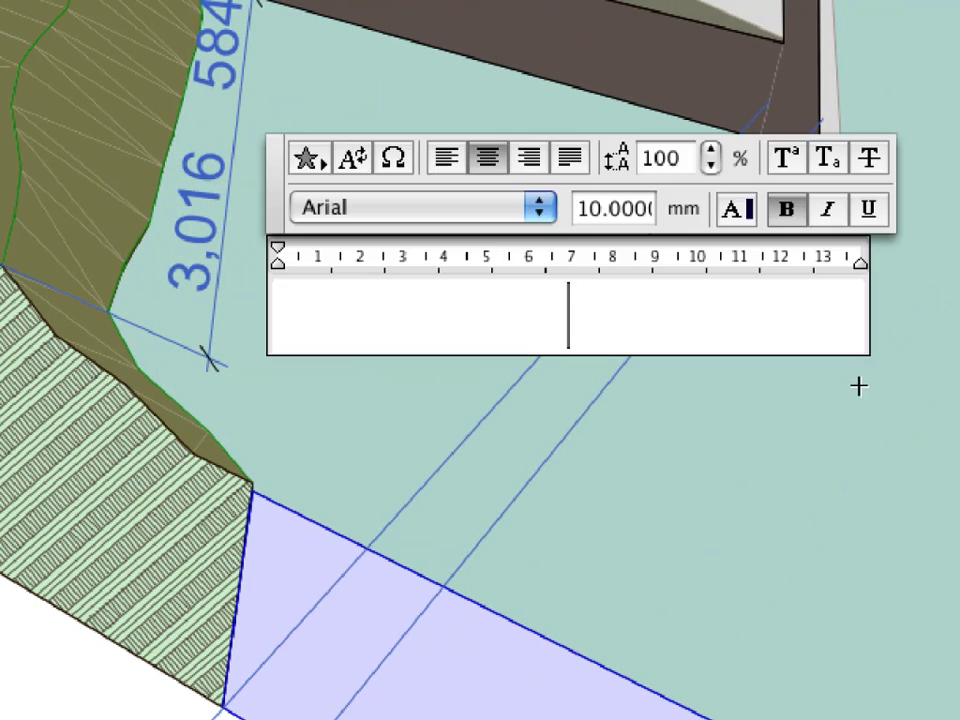
{"action": "type", "text": "Lake Mahopac"}
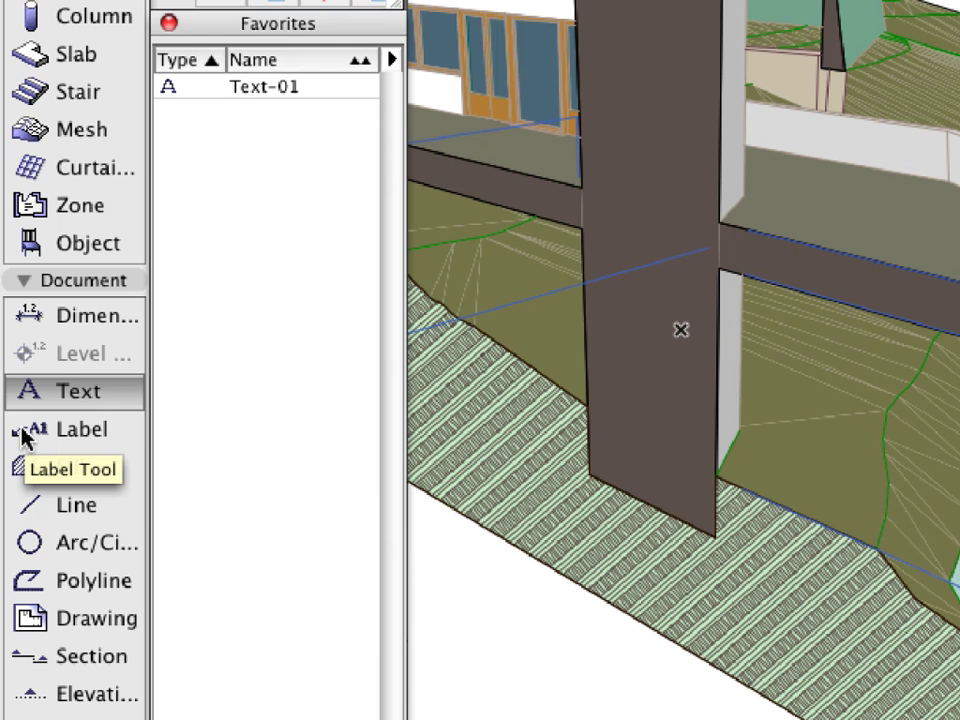
- Add a Label-01 'Reinforced Concrete Slab' label with its arrow pointing at the slab
{"action": "left_click", "coordinate": [23, 437]}
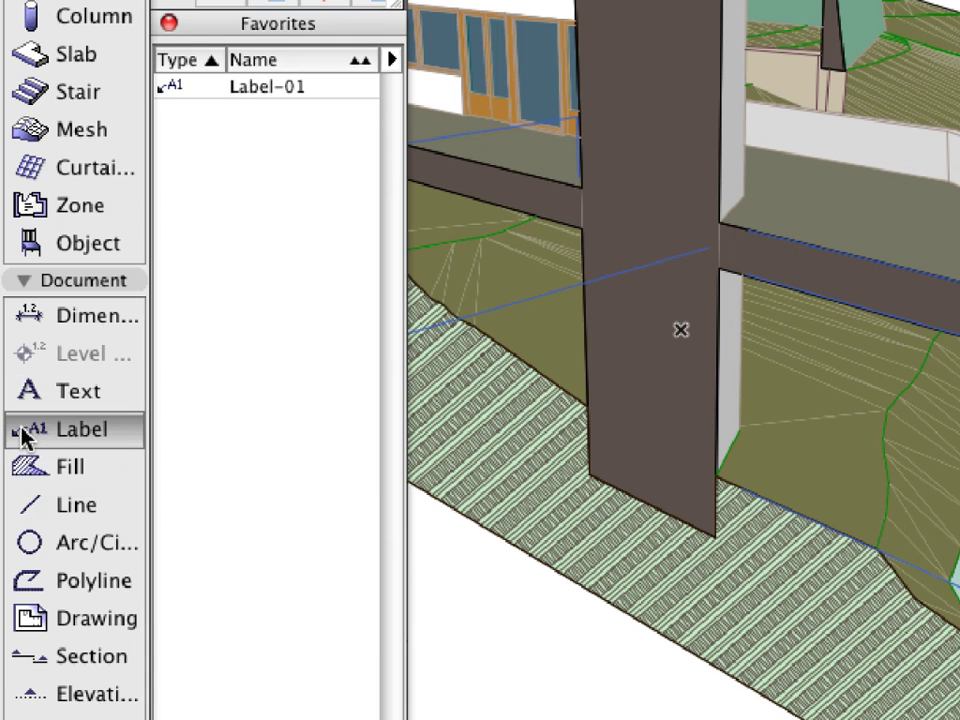
{"action": "left_click", "coordinate": [263, 95]}
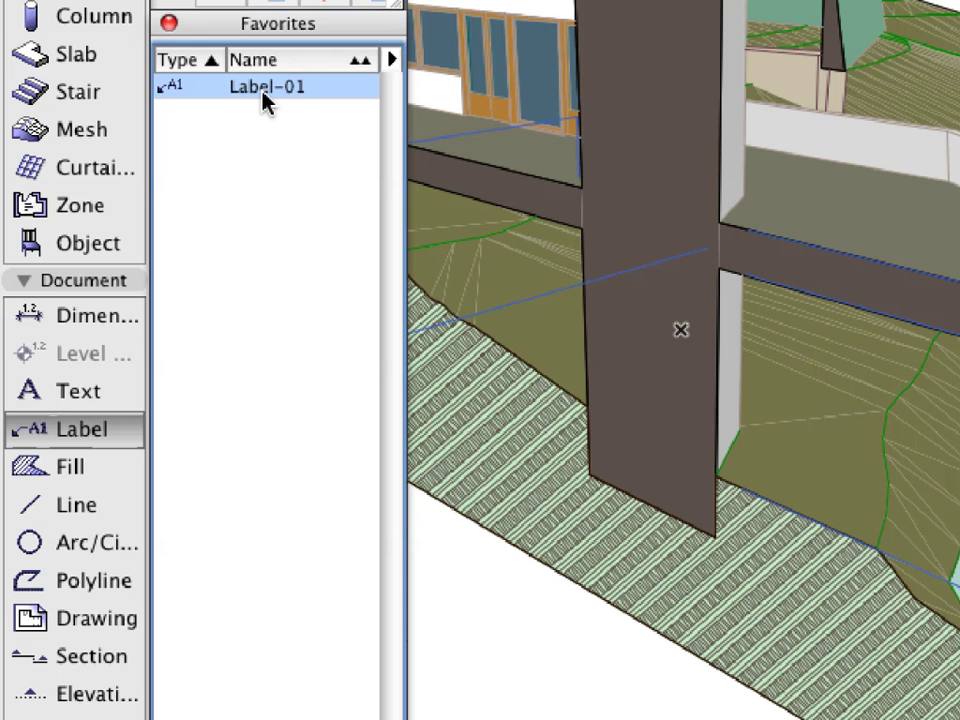
{"action": "left_click", "coordinate": [318, 117]}
{"action": "scroll", "coordinate": [611, 196], "scroll_direction": "up", "scroll_amount": 5}
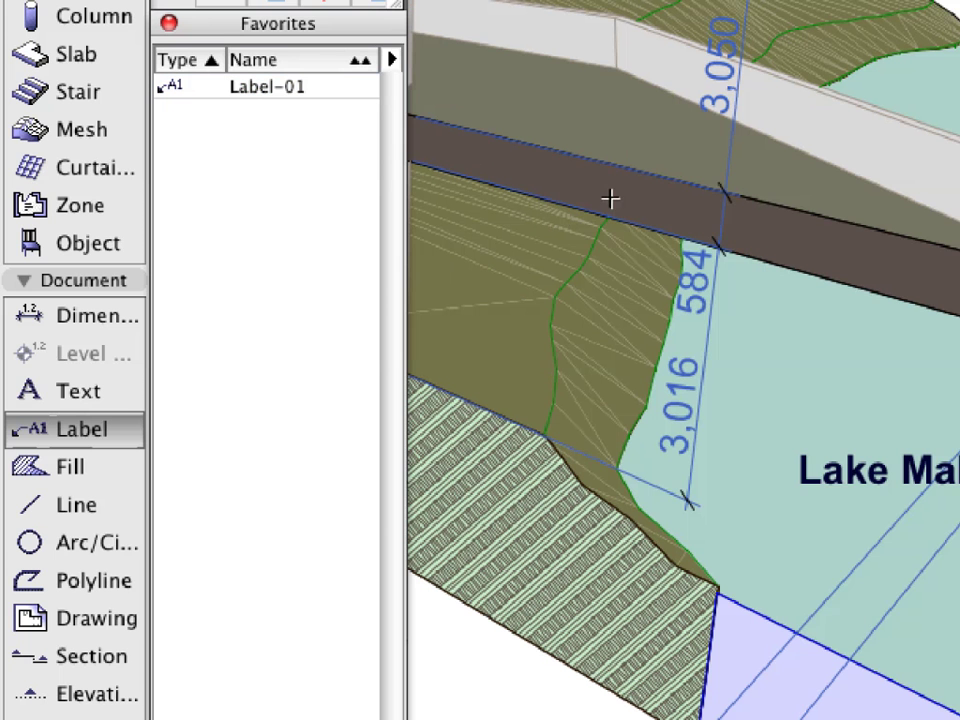
{"action": "left_click", "coordinate": [534, 178]}
{"action": "left_click", "coordinate": [730, 392]}
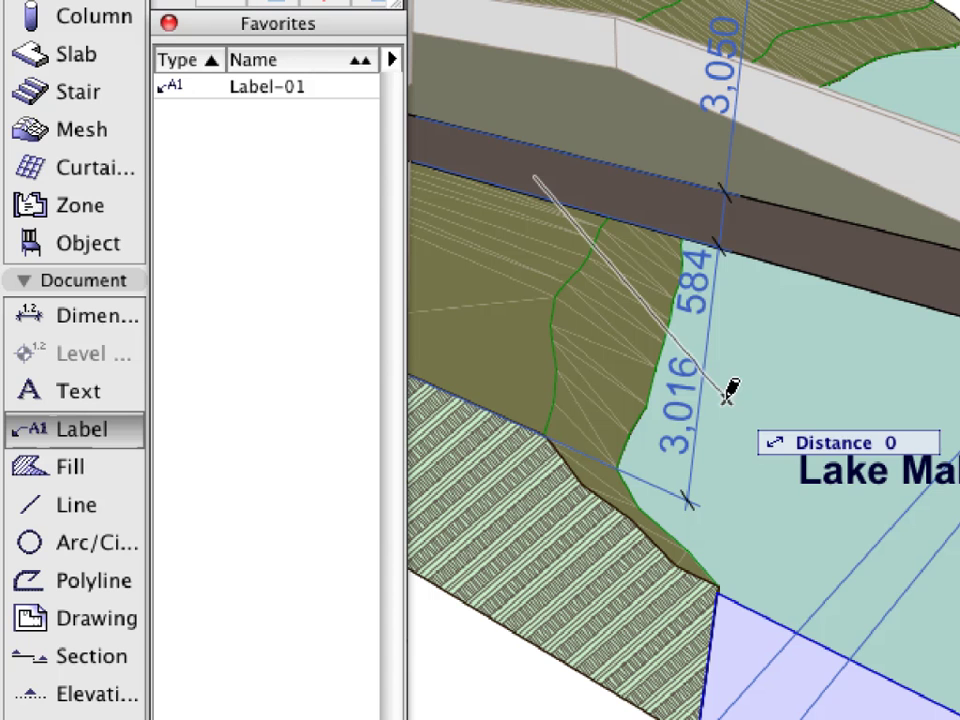
{"action": "left_click", "coordinate": [752, 390]}
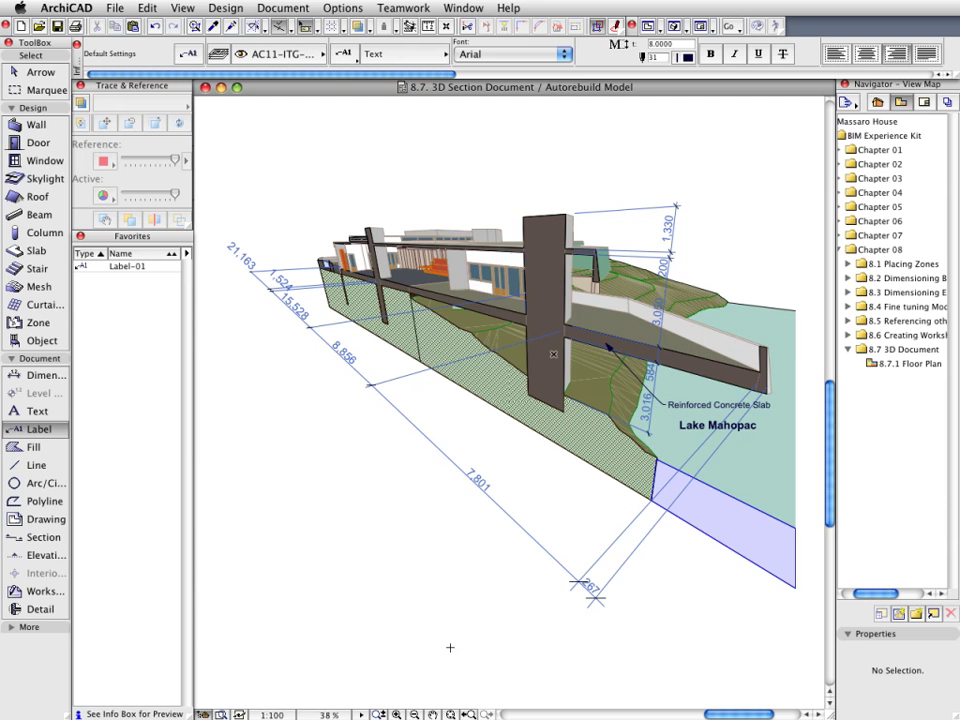
- Open the document's 3D source model and orbit to a higher view over the house
{"action": "right_click", "coordinate": [305, 145]}
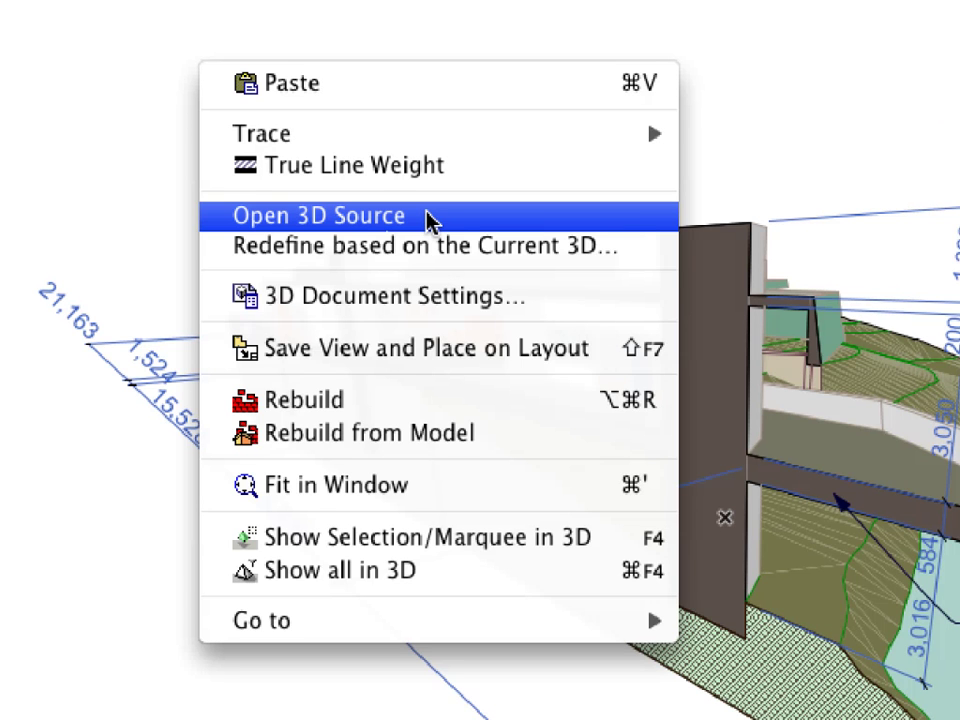
{"action": "left_click", "coordinate": [427, 218]}
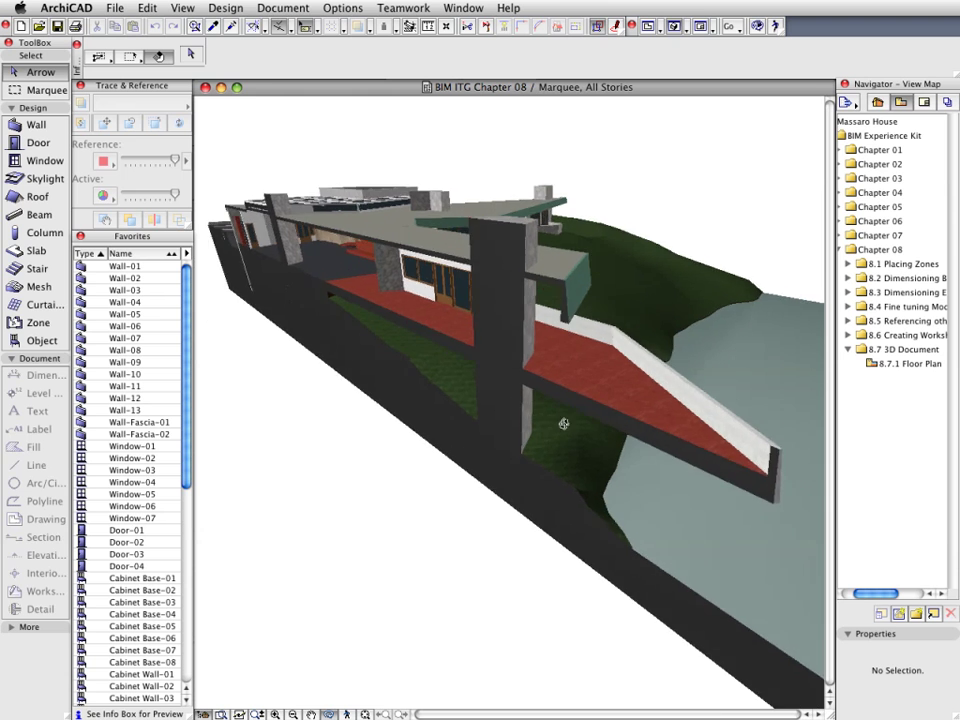
{"action": "left_click_drag", "start_coordinate": [564, 424], "coordinate": [502, 427]}
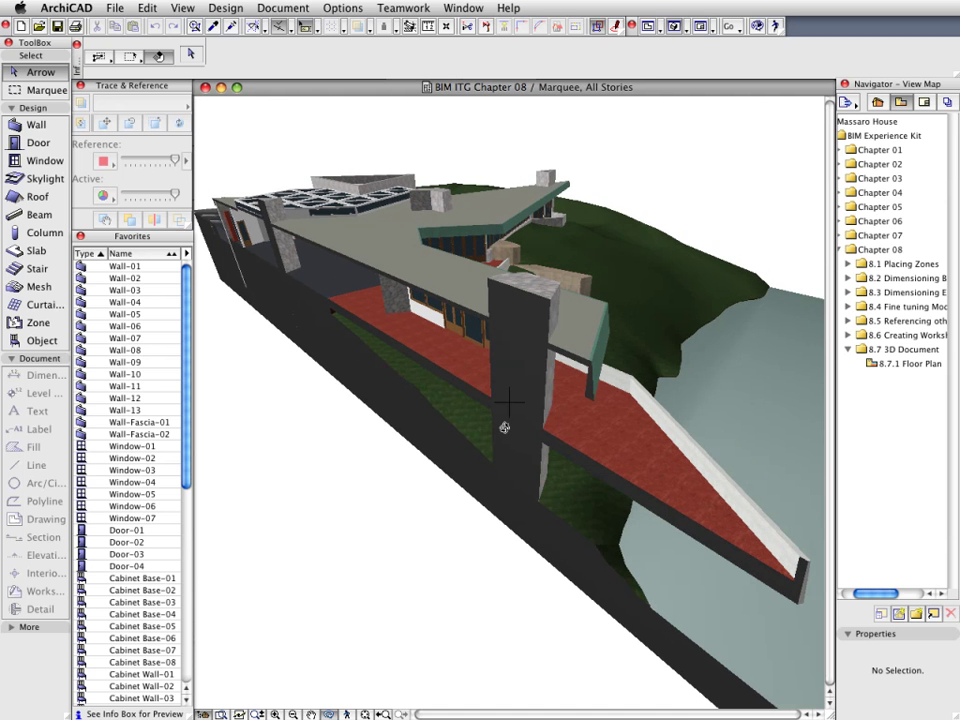
- Redefine 8.7. 3D Section Document from the current orbit view, accepting Redefine Anyway
{"action": "right_click", "coordinate": [313, 146]}
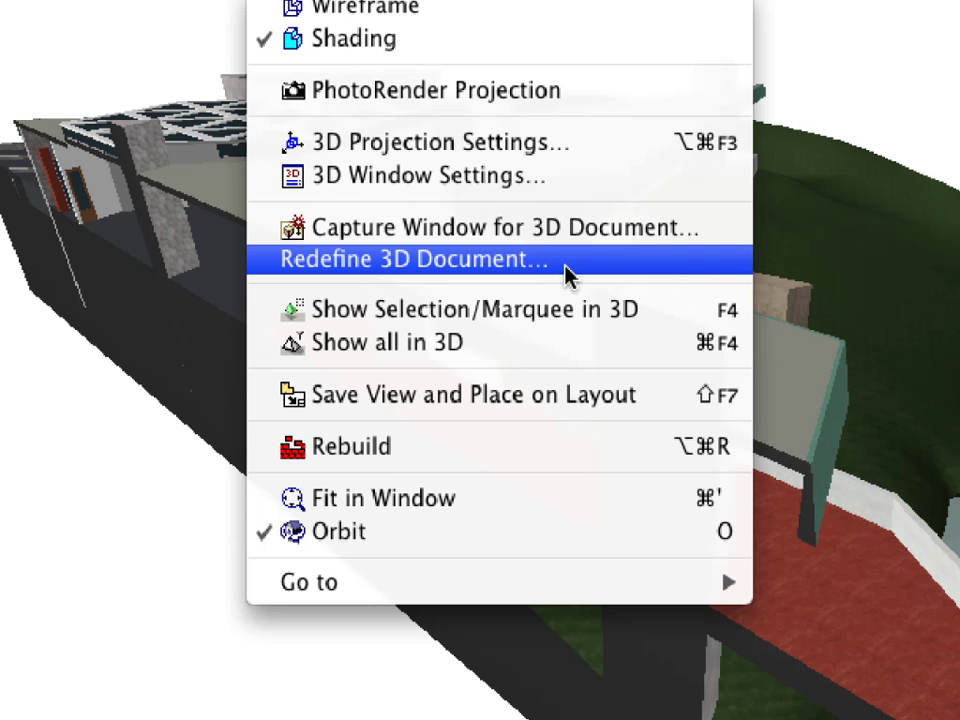
{"action": "left_click", "coordinate": [566, 272]}
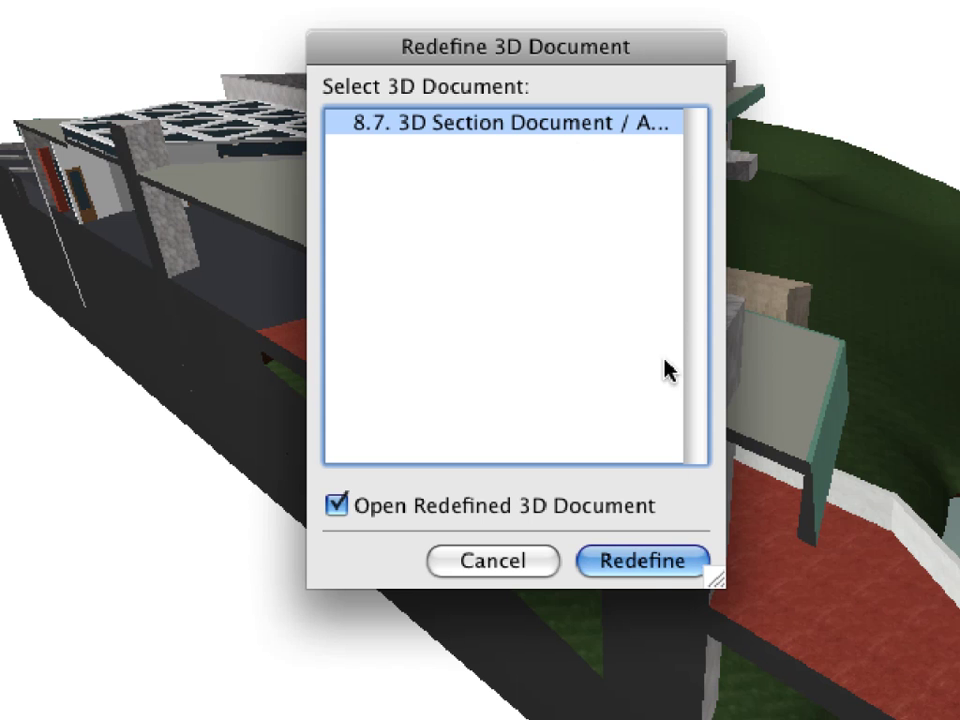
{"action": "left_click", "coordinate": [643, 561]}
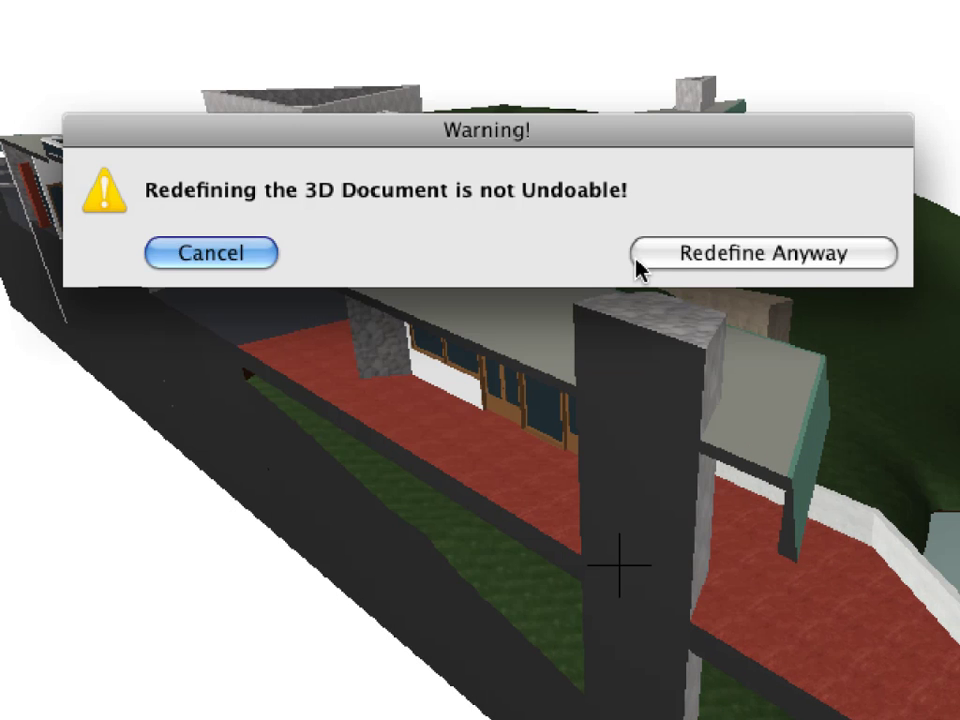
{"action": "left_click", "coordinate": [637, 260]}
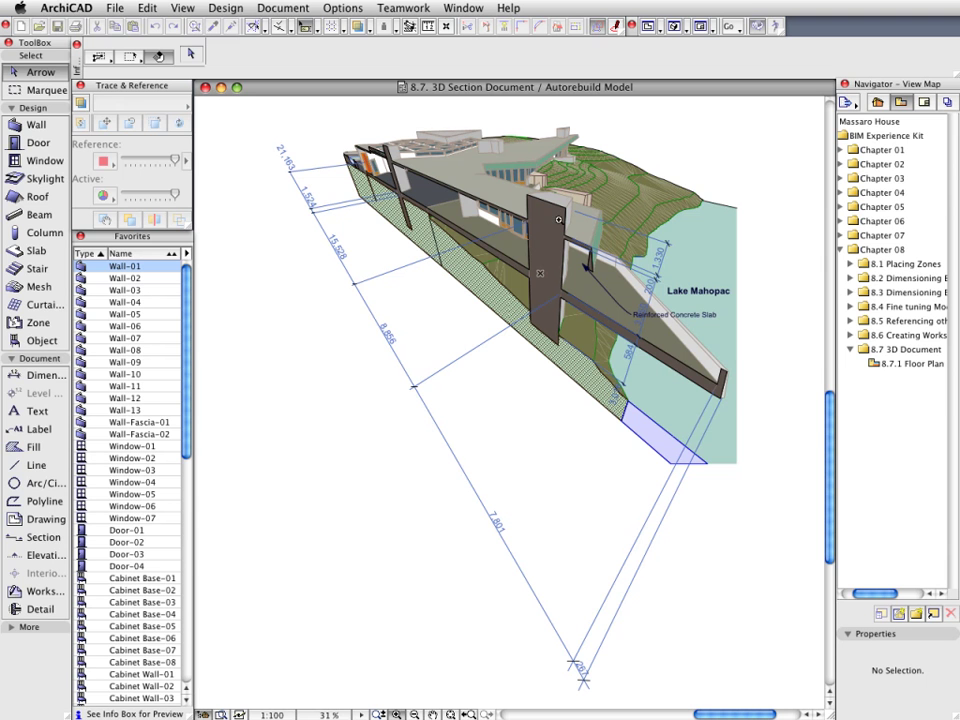
- Zoom in on the slab's dimension chain, the 'Lake Mahopac' text and the Reinforced Concrete Slab label
{"action": "left_click_drag", "start_coordinate": [324, 133], "coordinate": [548, 285]}
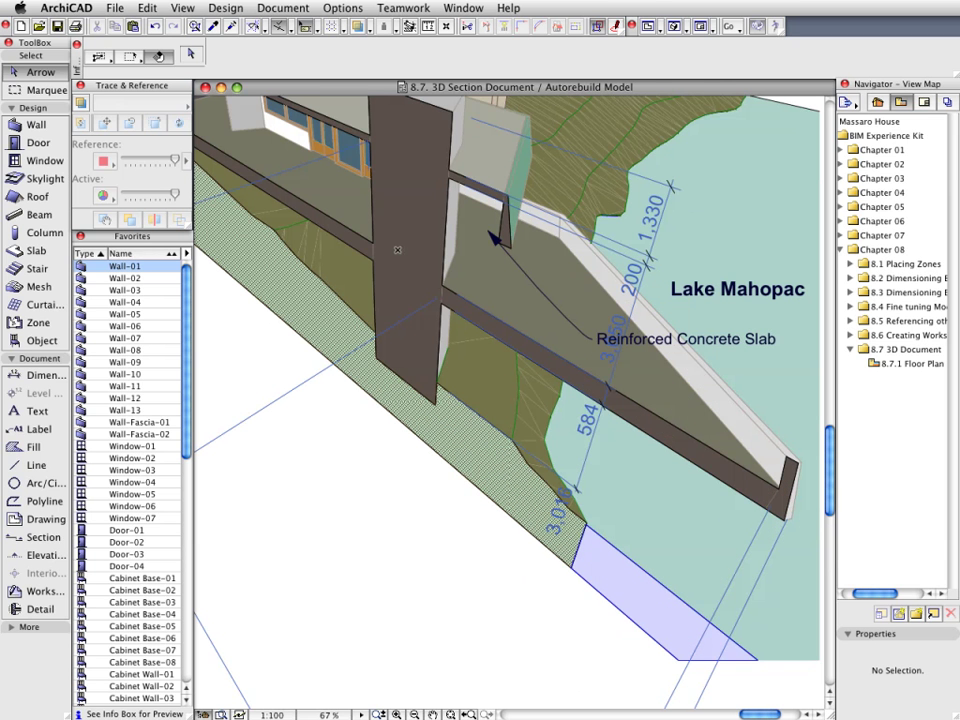